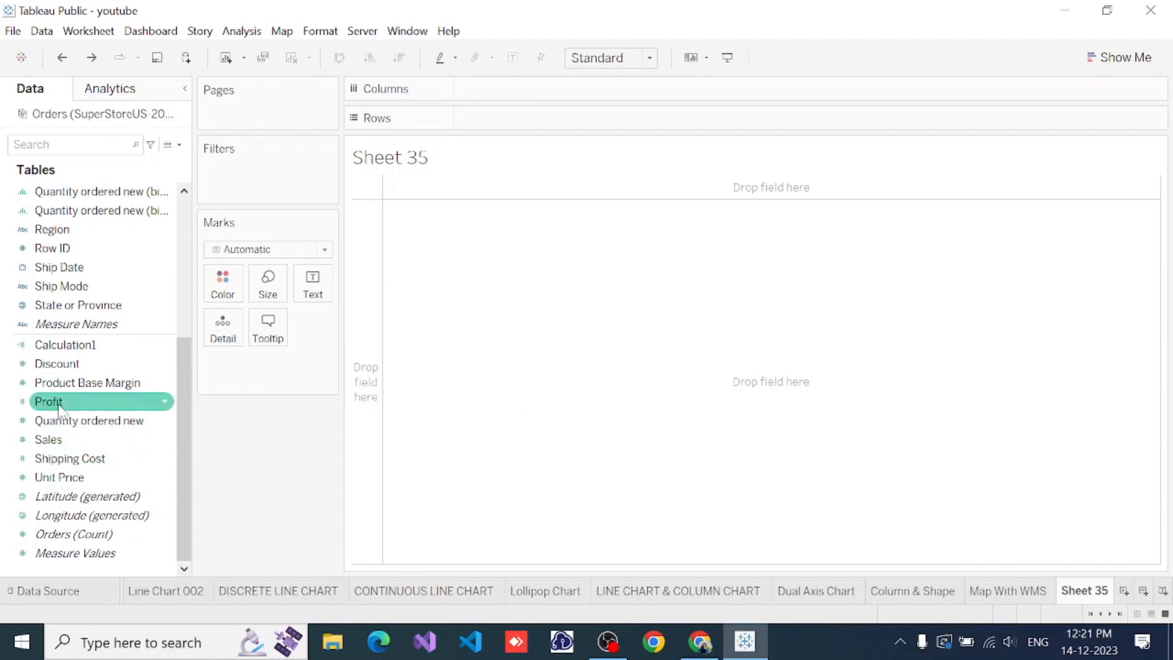
# Plot the sum of Profit on the rows and color the bar by Customer Segment
pyautogui.click(59, 405)
pyautogui.doubleClick(58, 404)
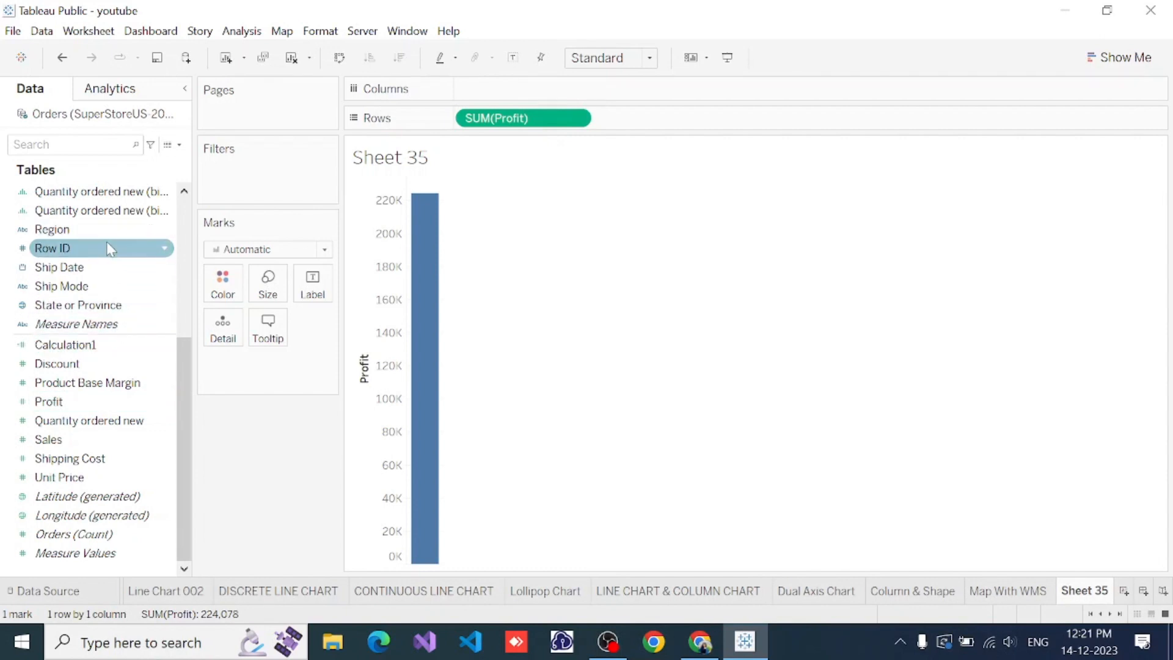
pyautogui.scroll(5, 109, 247)
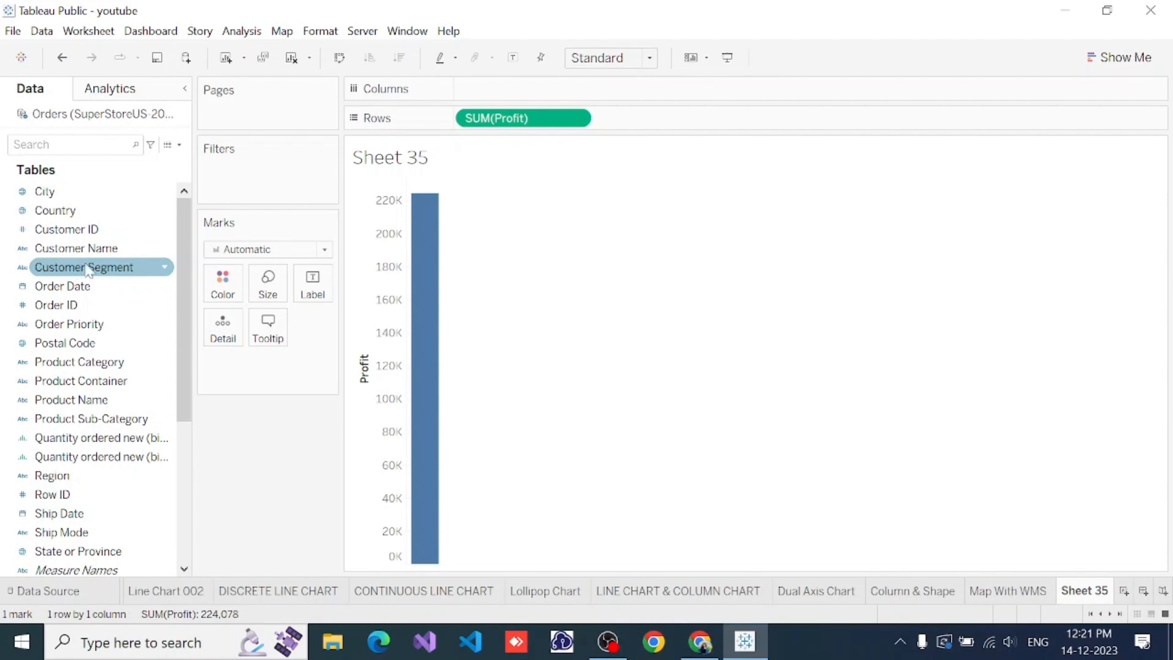
pyautogui.click(142, 269)
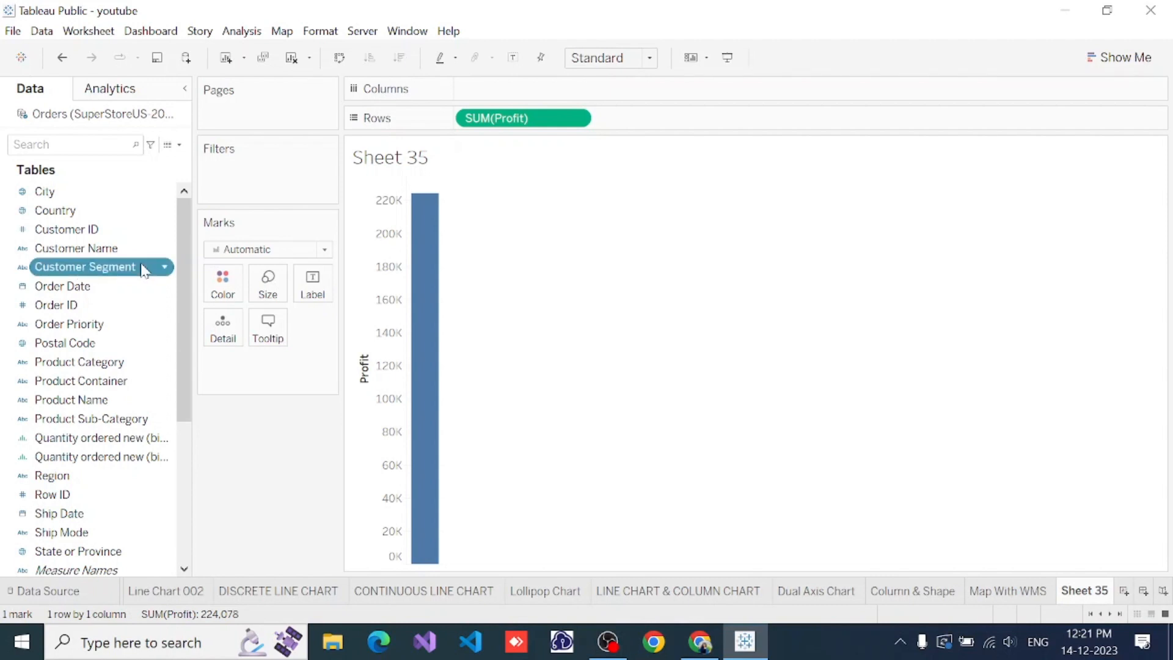
pyautogui.moveTo(143, 270); pyautogui.dragTo(231, 284)
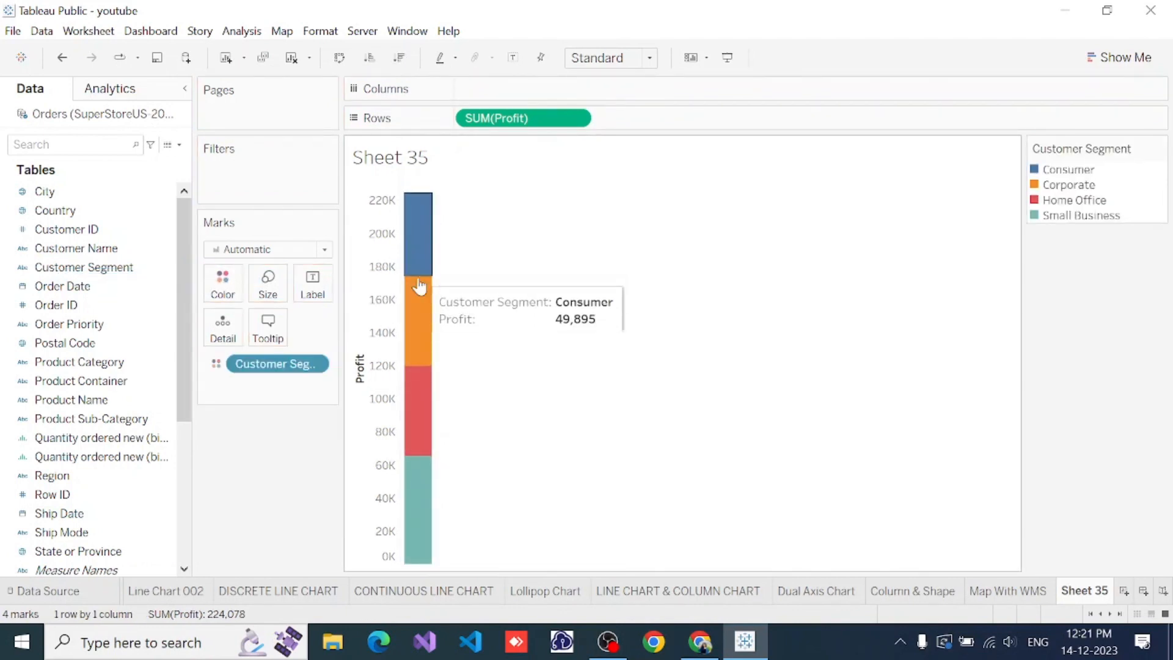
pyautogui.moveTo(434, 356)
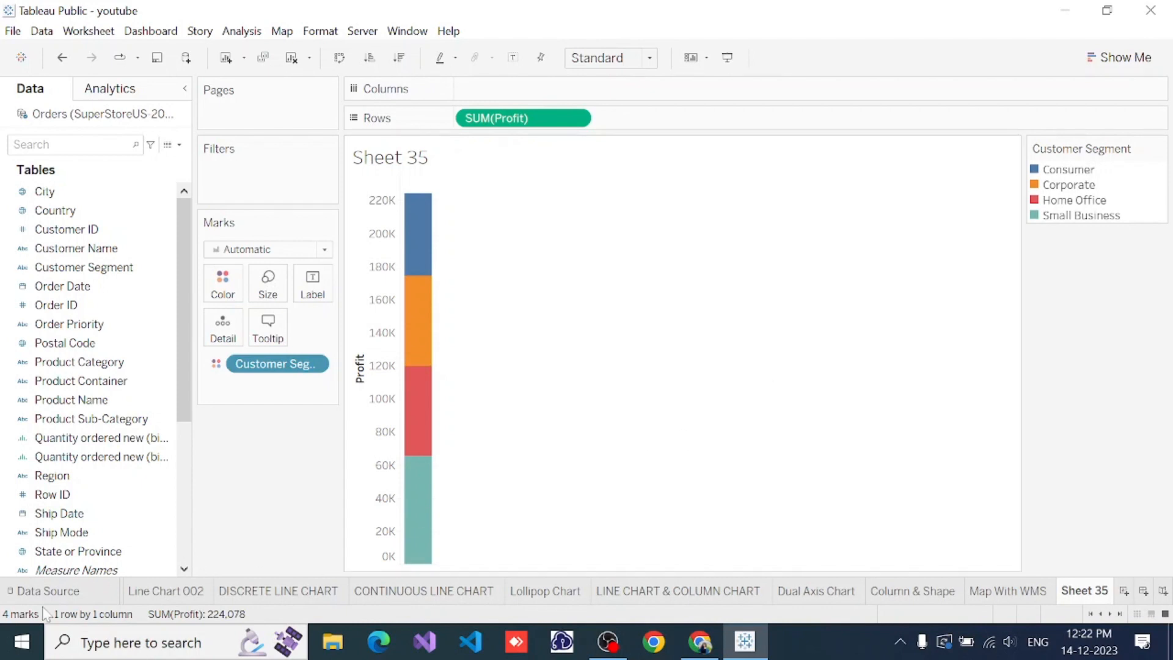
# Size the bar segments by Profit and sort the customer segments in descending order
pyautogui.scroll(-4, 67, 495)
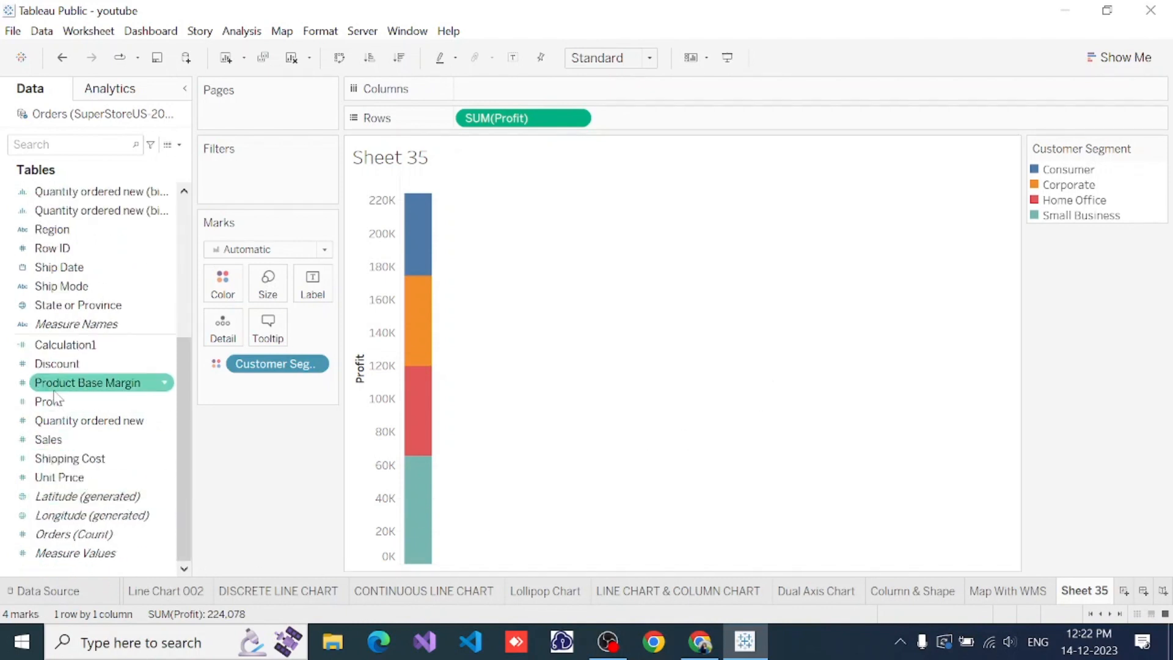
pyautogui.moveTo(52, 408); pyautogui.dragTo(266, 286)
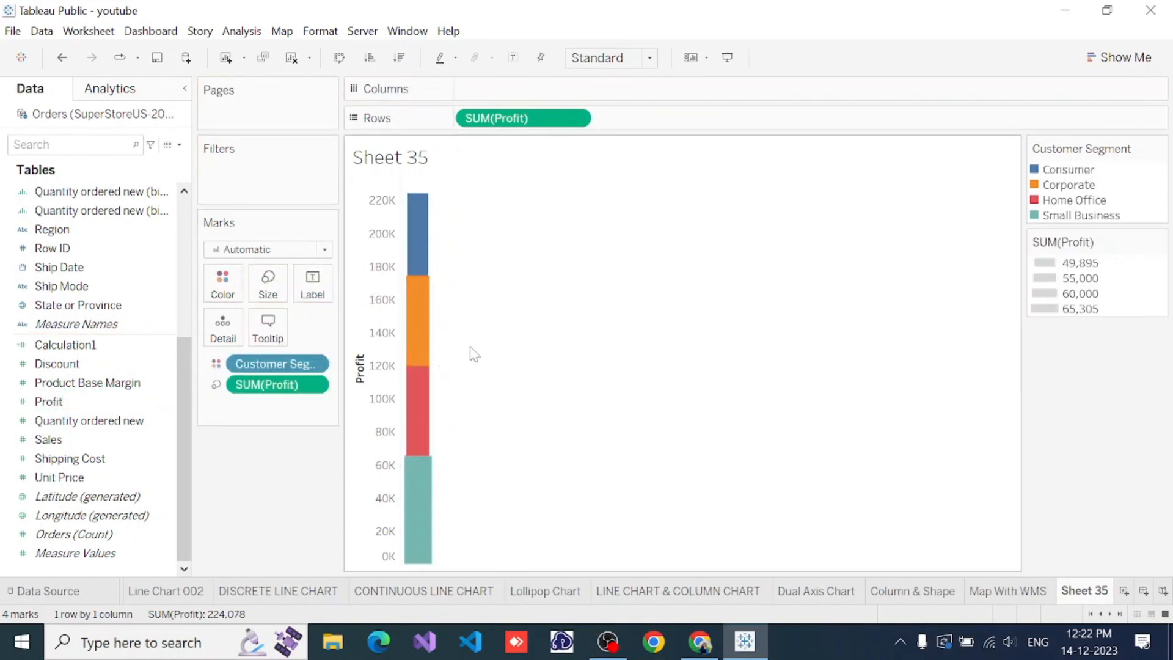
pyautogui.click(400, 59)
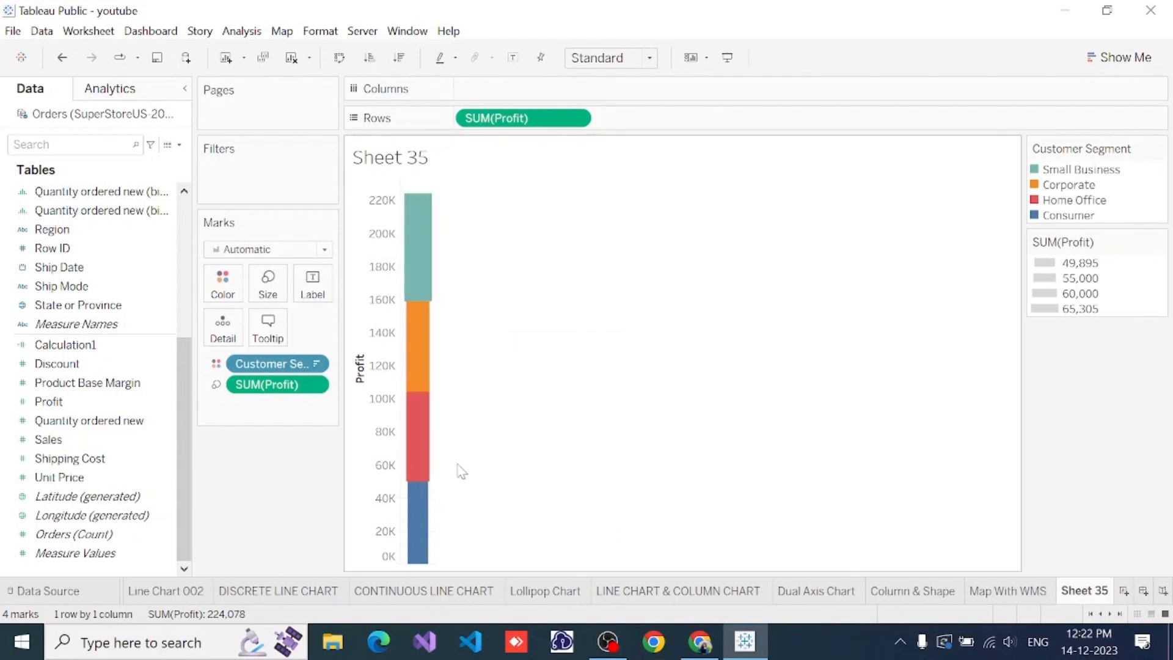
# Set the chart's fit to Entire View
pyautogui.click(646, 63)
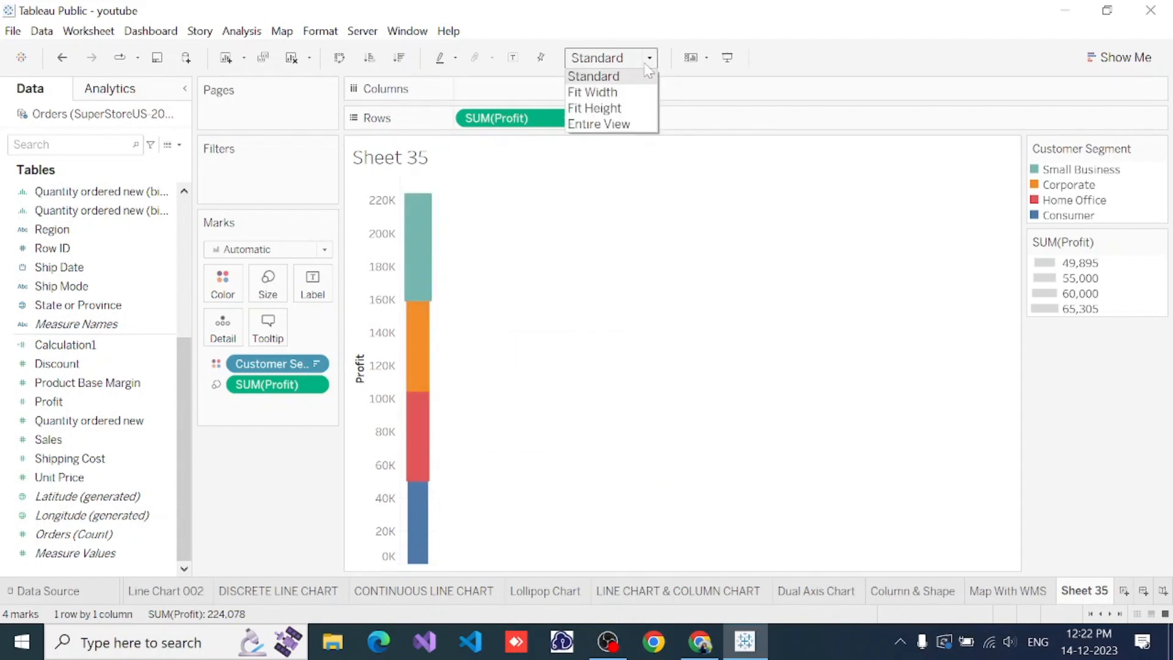
pyautogui.click(611, 124)
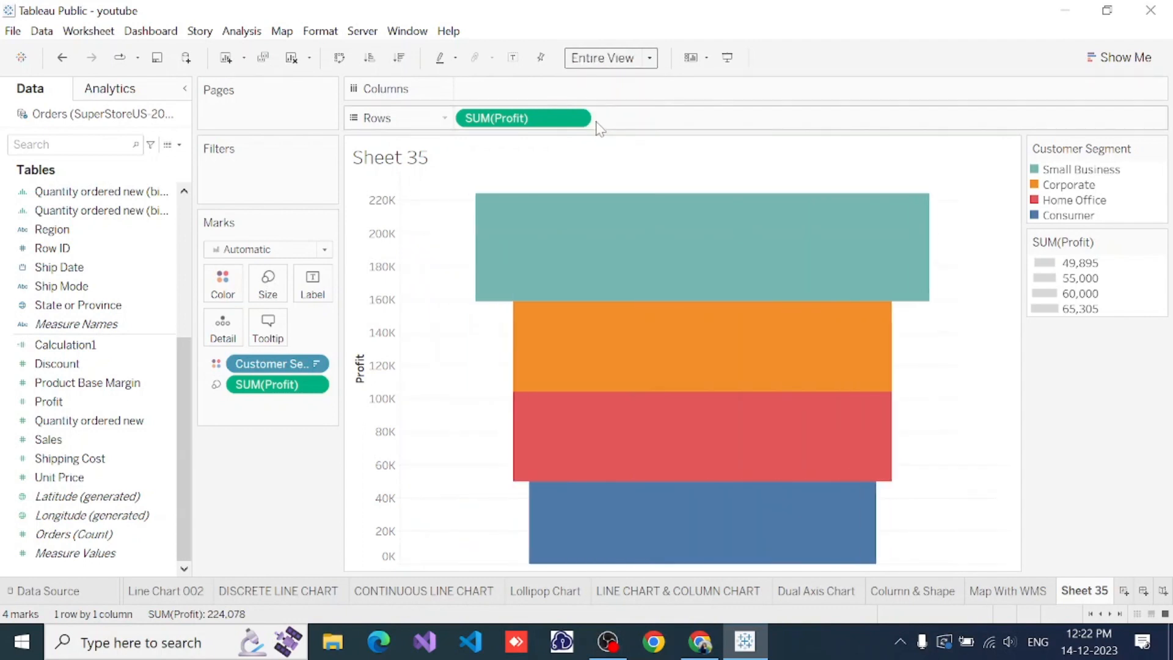
pyautogui.moveTo(833, 354)
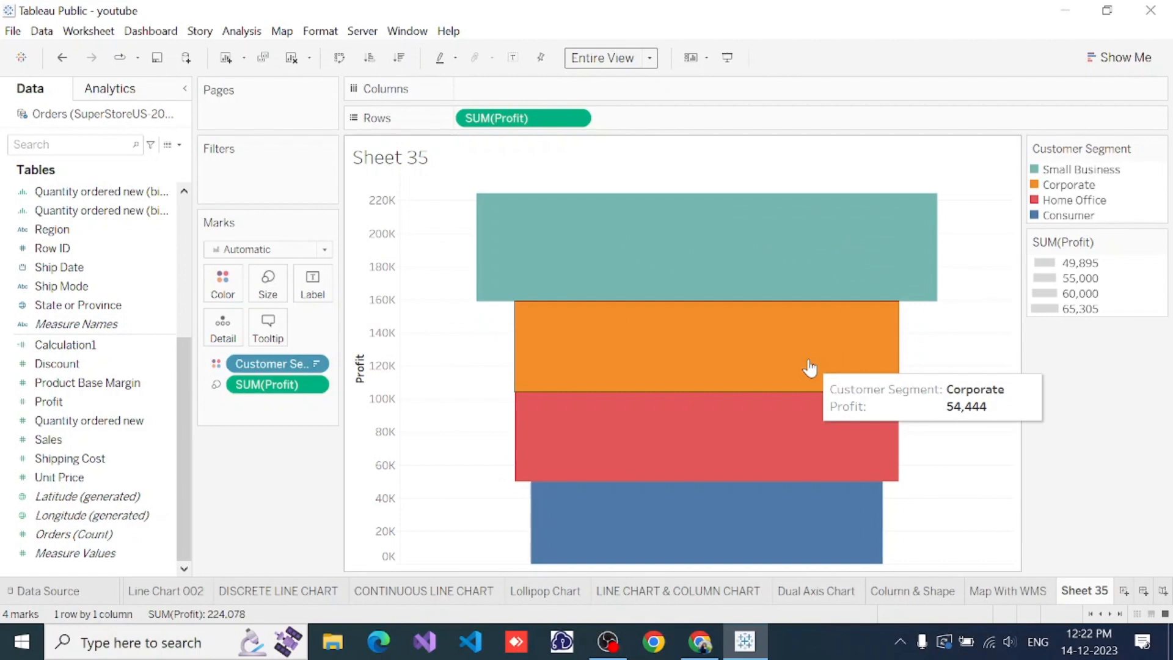
pyautogui.moveTo(537, 448)
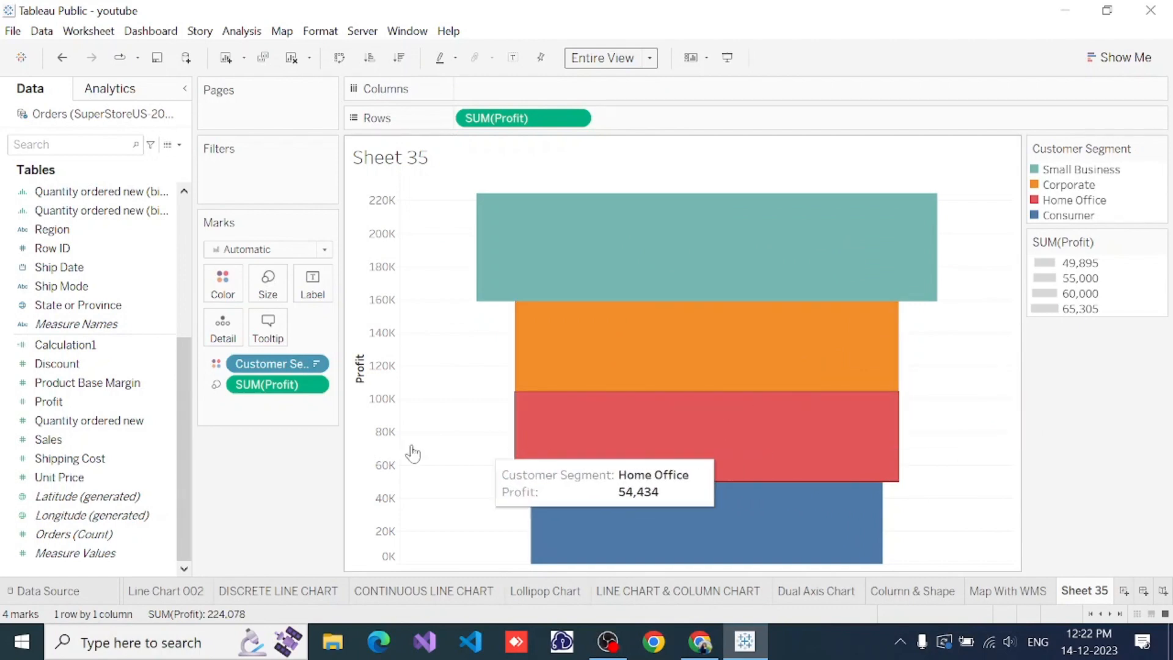
# Label each funnel segment with its Customer Segment and Profit
pyautogui.scroll(5, 143, 250)
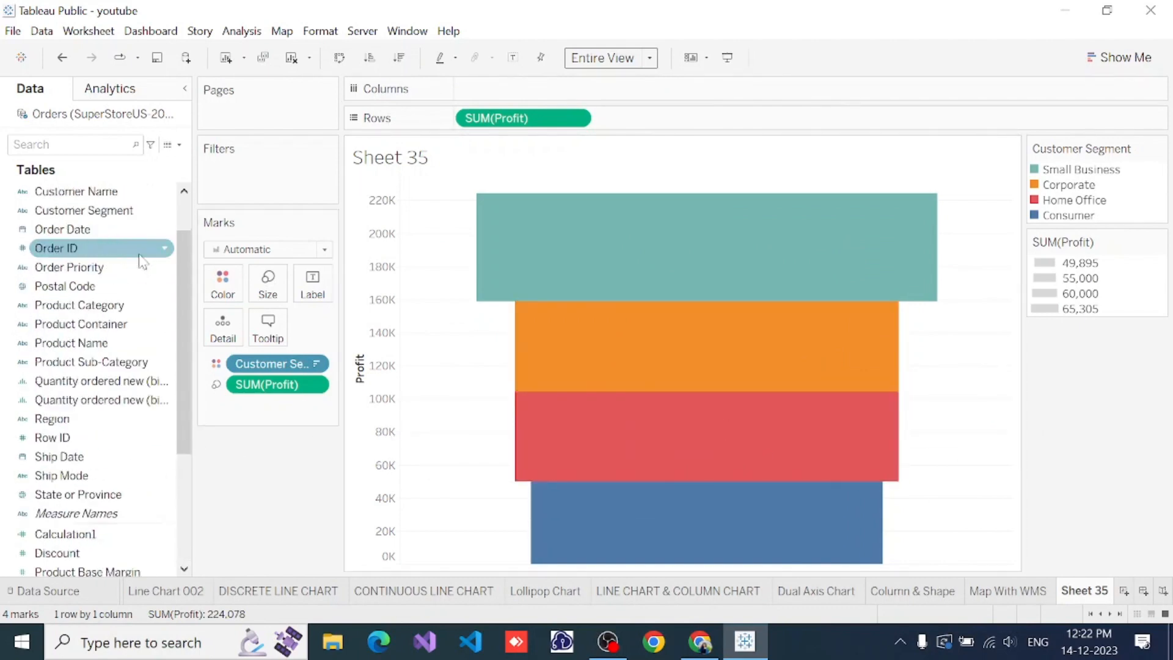
pyautogui.click(99, 269)
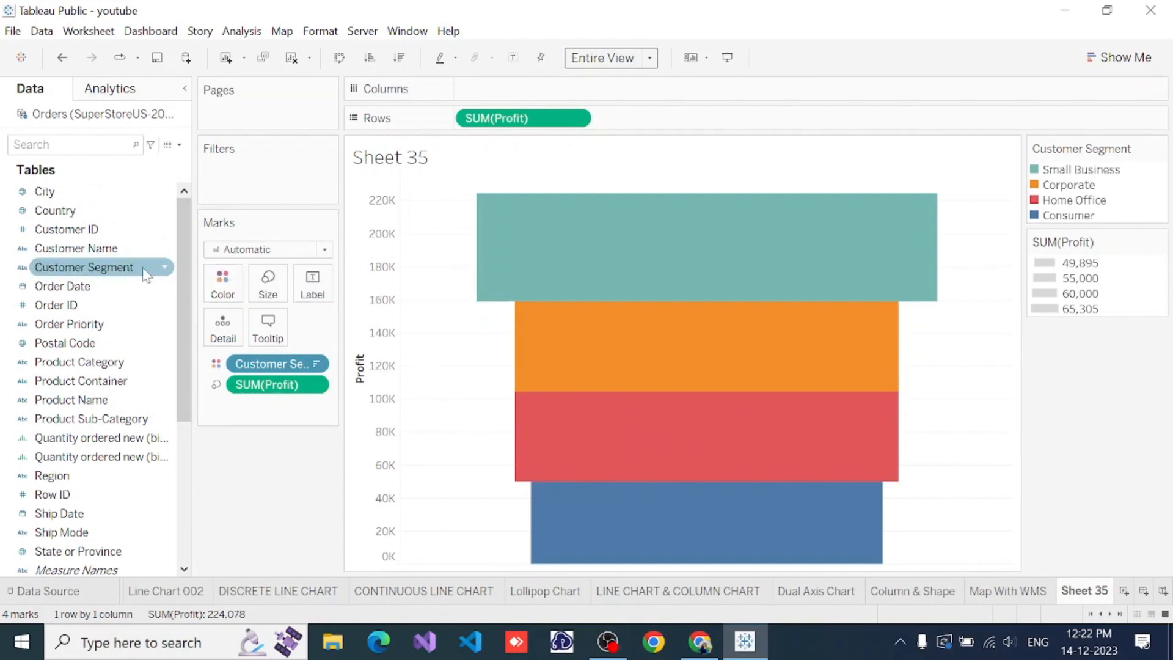
pyautogui.moveTo(146, 275); pyautogui.dragTo(313, 285)
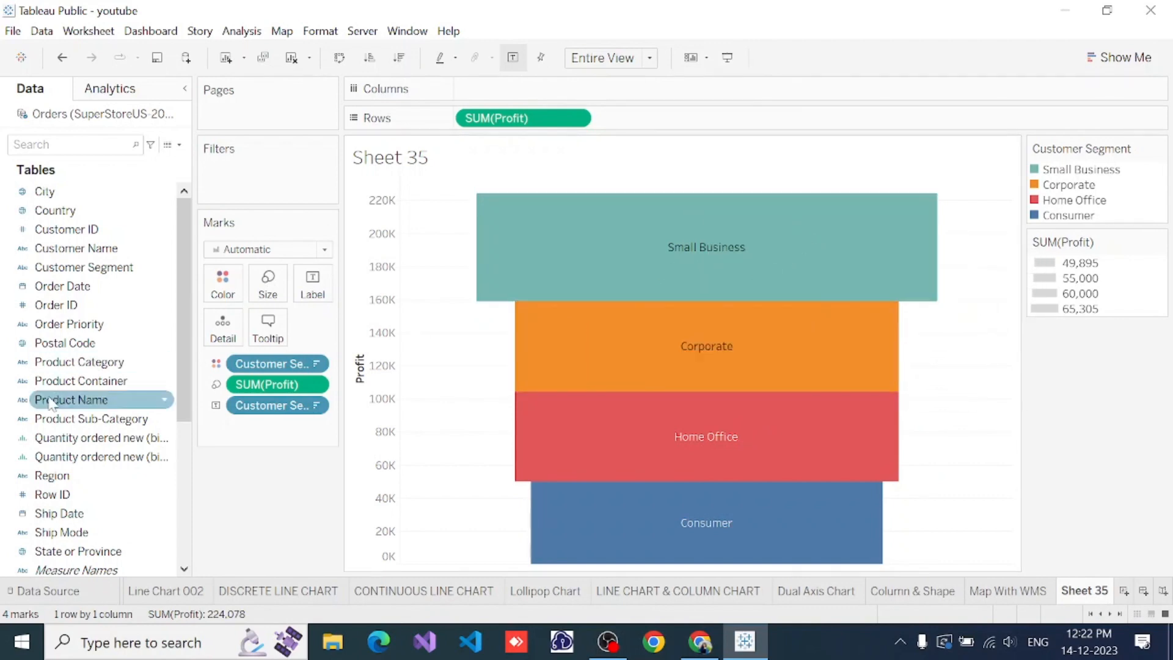
pyautogui.scroll(-5, 92, 494)
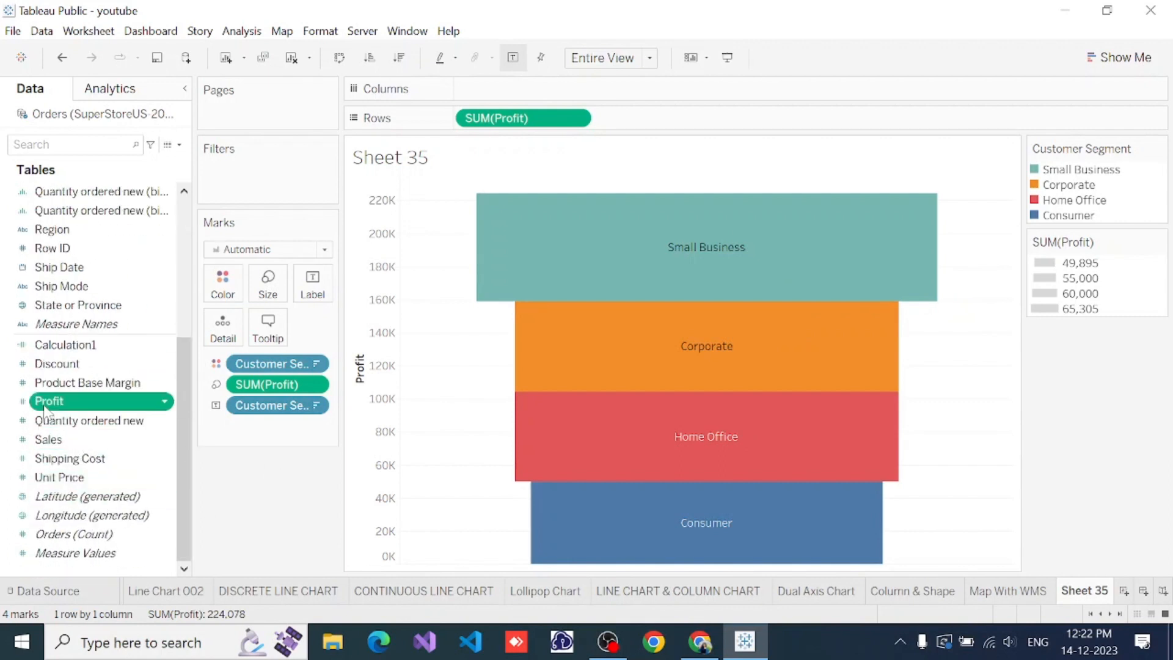
pyautogui.moveTo(44, 408); pyautogui.dragTo(304, 287)
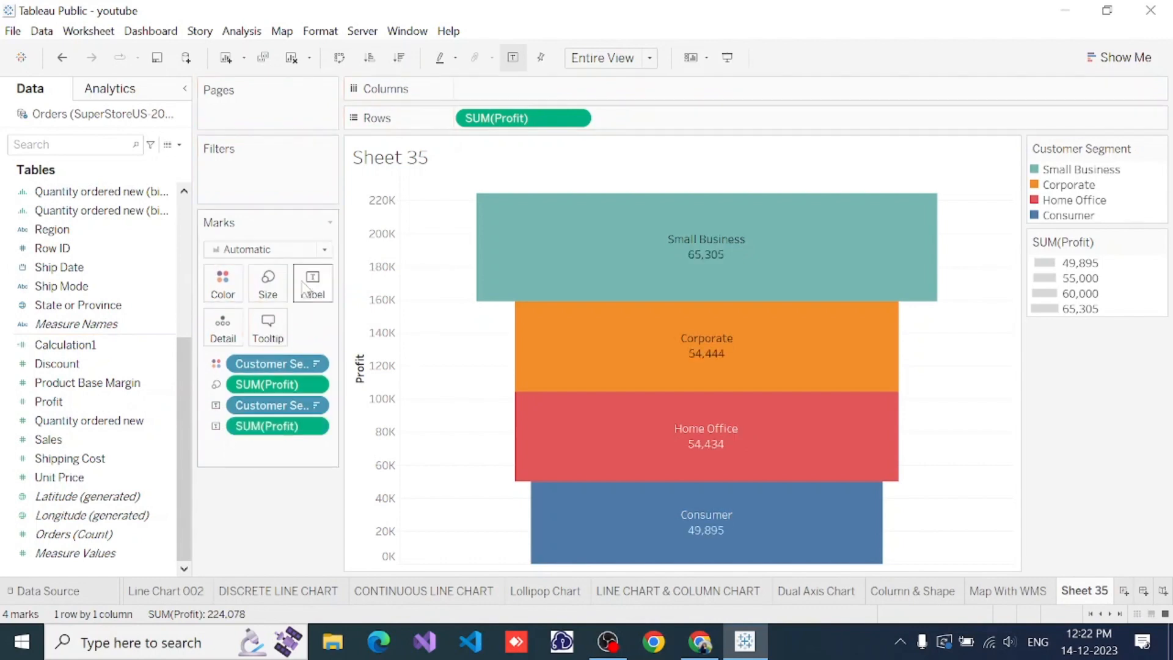
# Apply the Percent of Total quick table calculation to the Profit label
pyautogui.moveTo(674, 299)
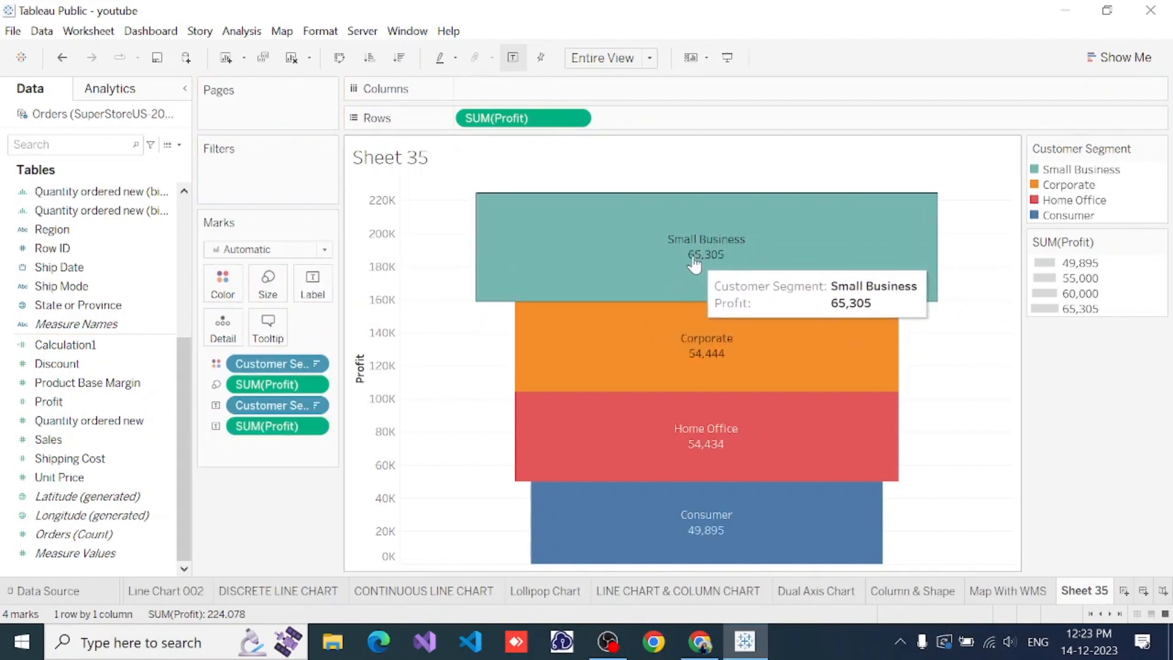
pyautogui.moveTo(694, 340)
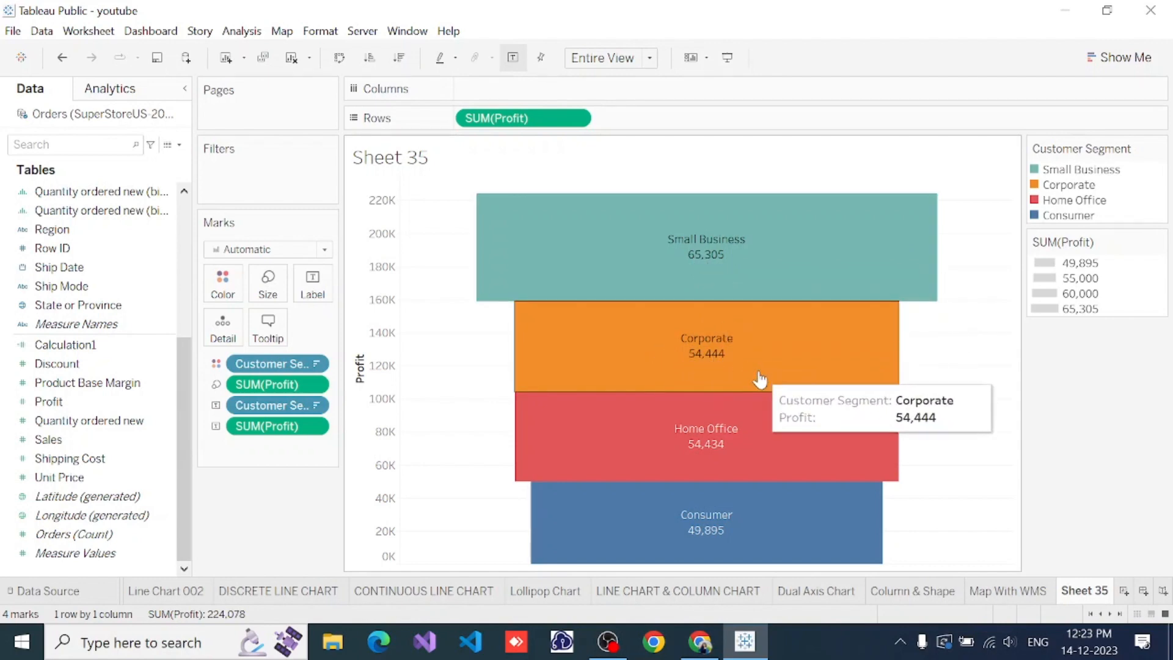
pyautogui.moveTo(688, 455)
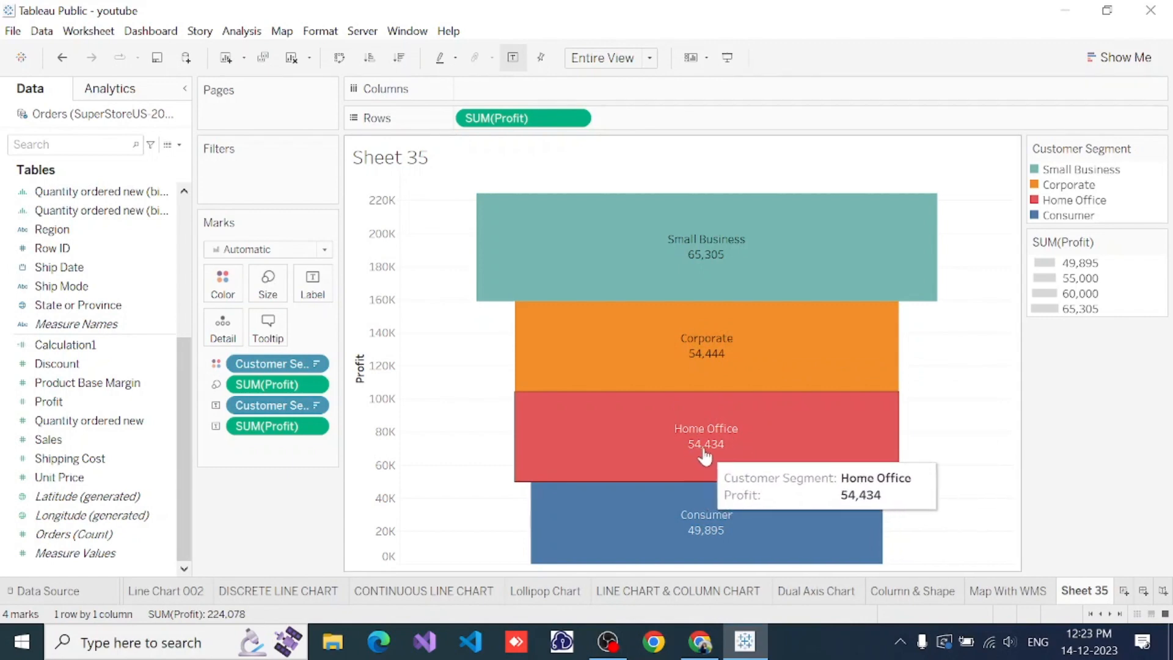
pyautogui.moveTo(730, 503)
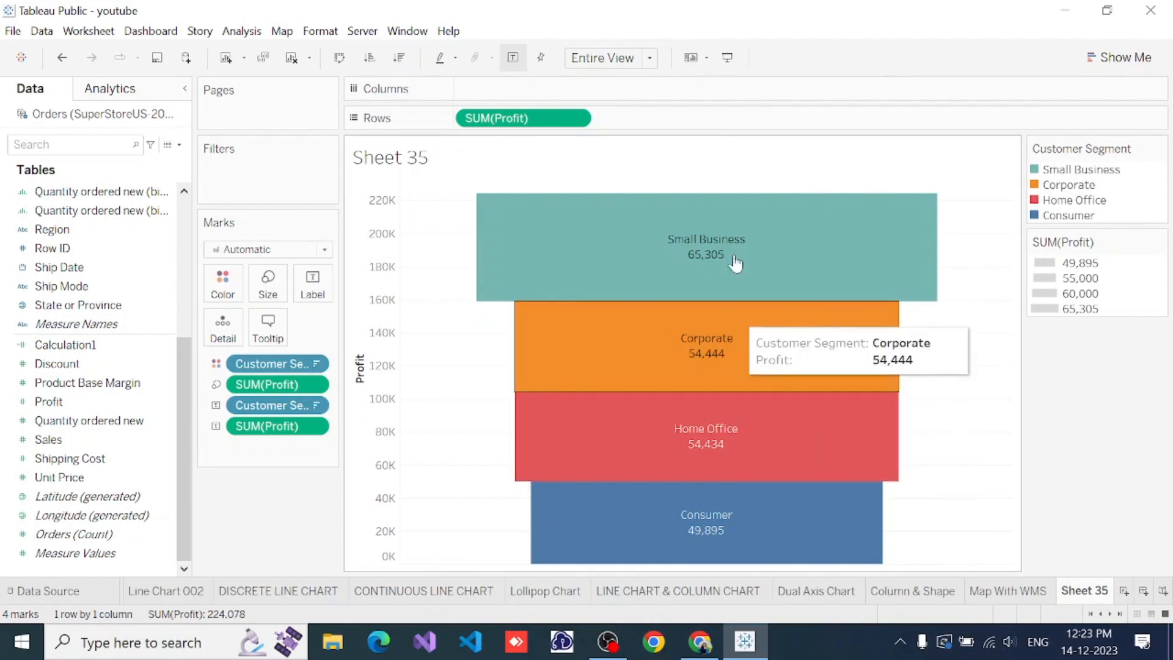
pyautogui.moveTo(774, 238)
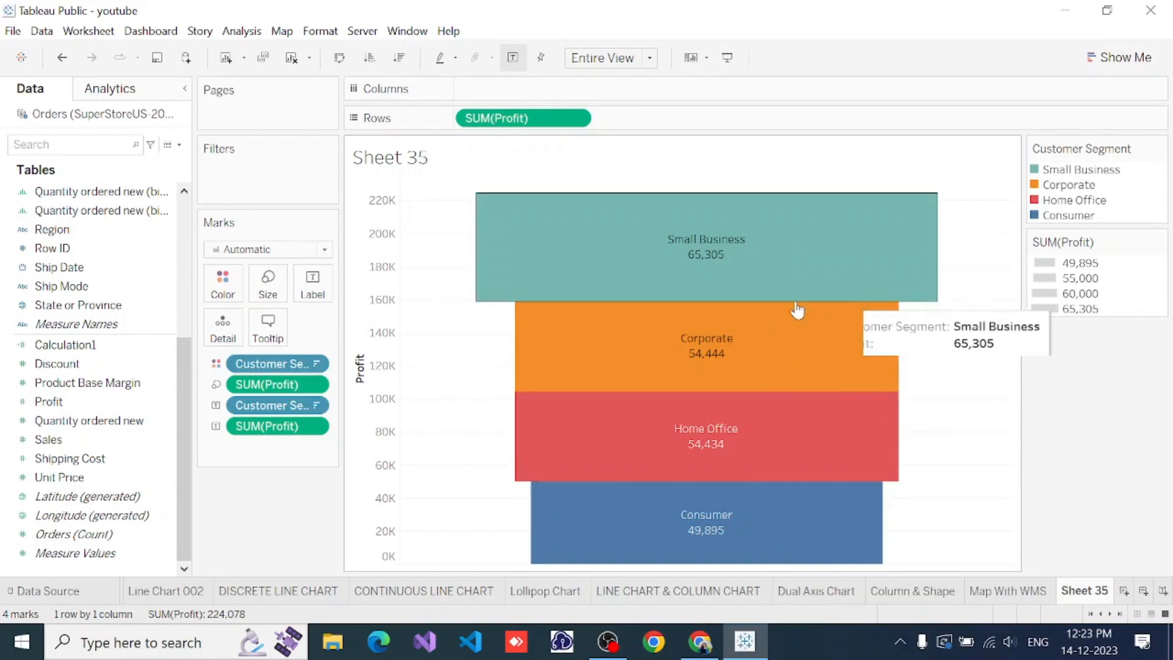
pyautogui.moveTo(830, 358)
pyautogui.moveTo(795, 406)
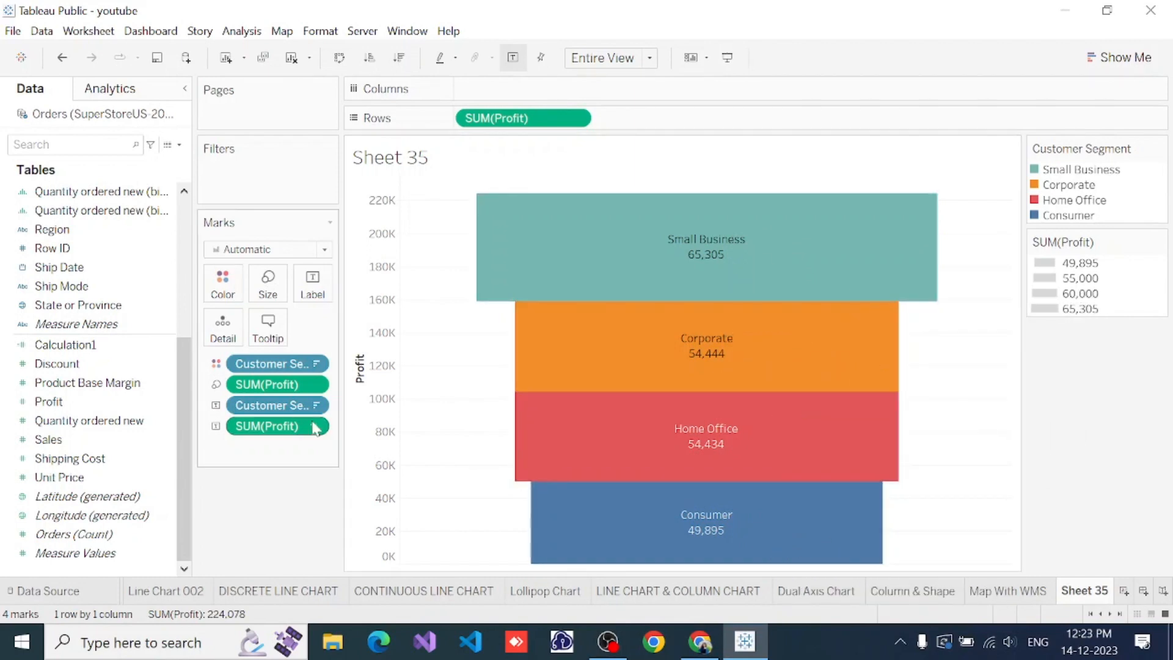
pyautogui.click(313, 426)
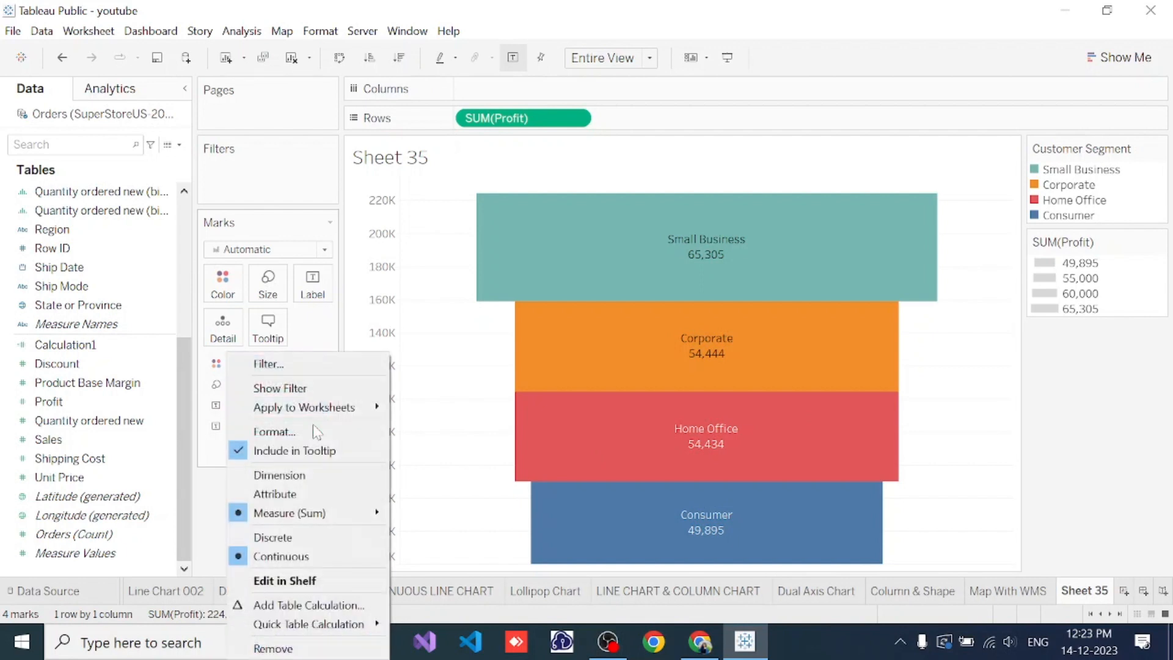
pyautogui.moveTo(294, 634)
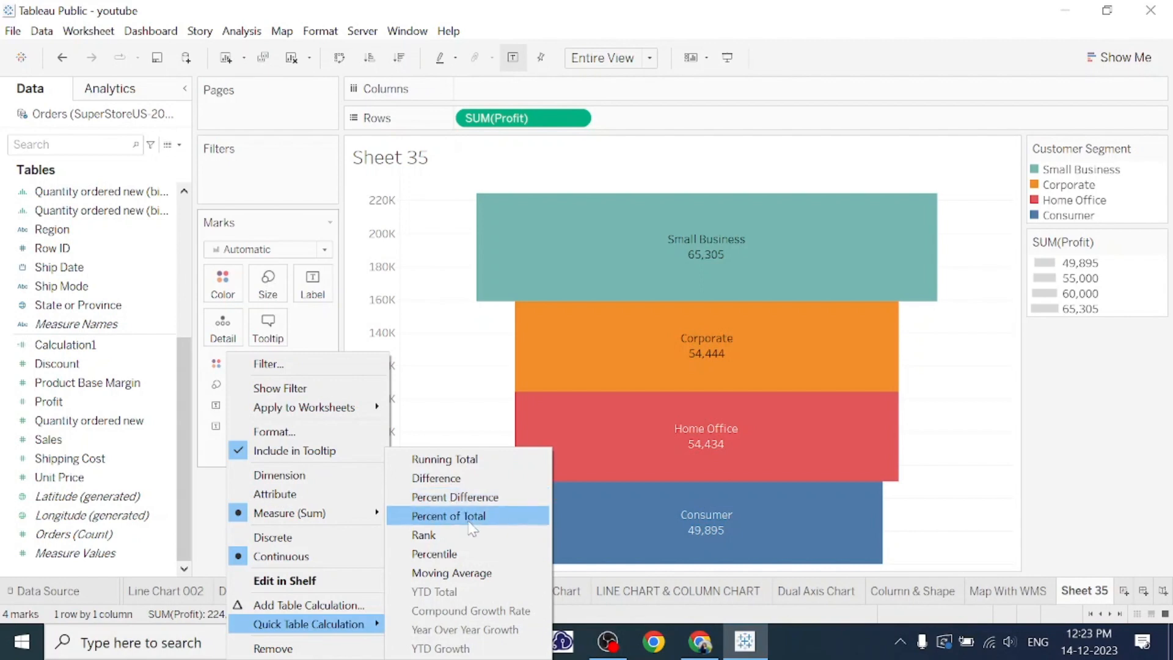
pyautogui.click(449, 516)
# Format the numbers of % of Total SUM(Profit) in the pane as Percentage with 2 decimal places
pyautogui.moveTo(738, 251)
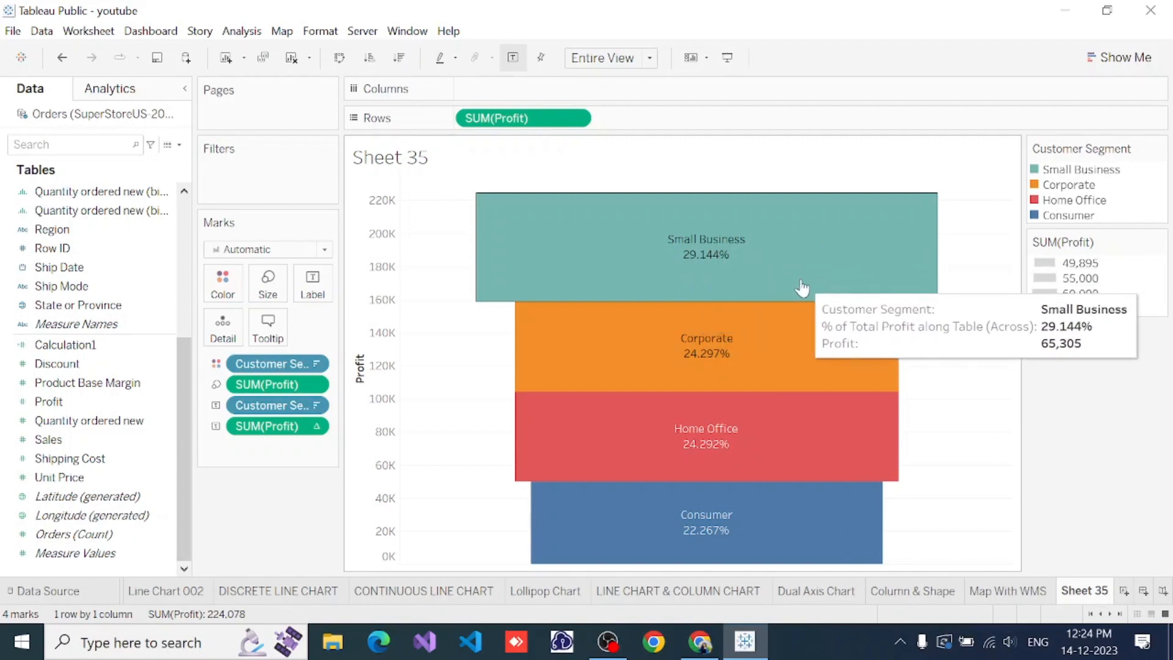
pyautogui.rightClick(738, 268)
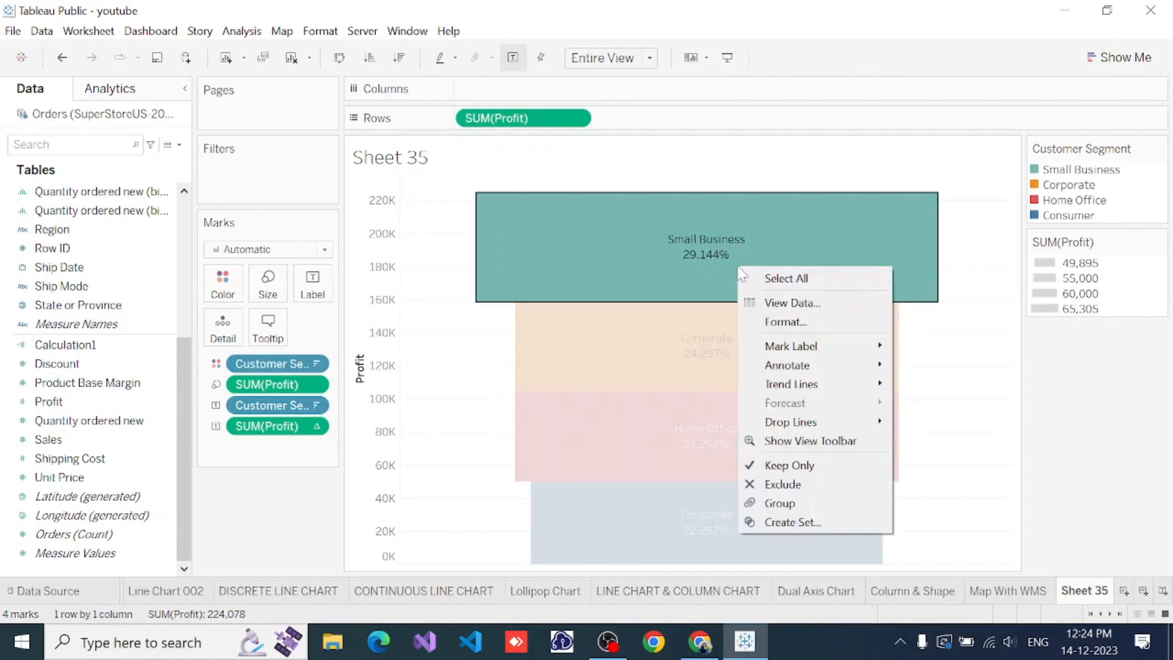
pyautogui.click(779, 322)
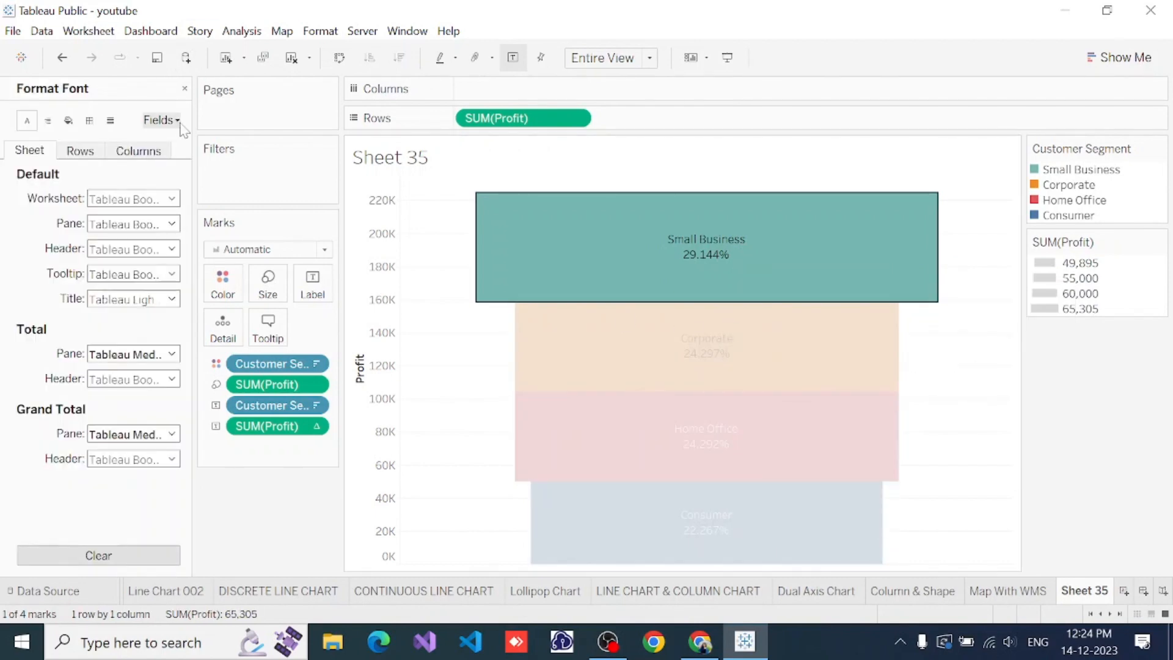
pyautogui.click(181, 123)
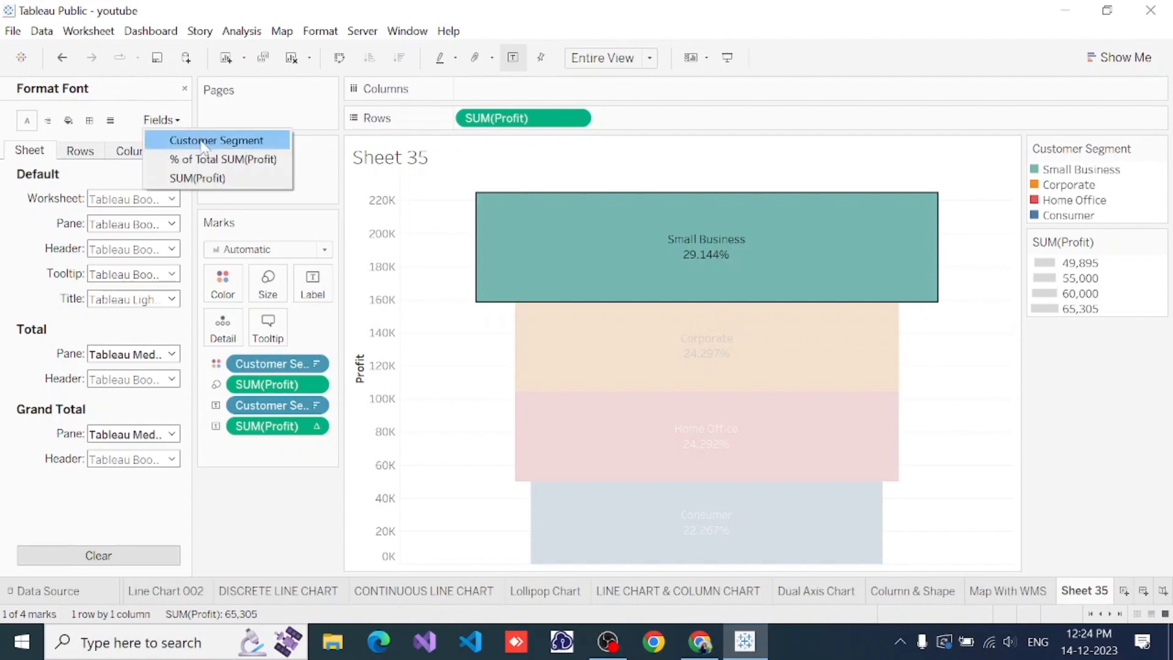
pyautogui.click(255, 164)
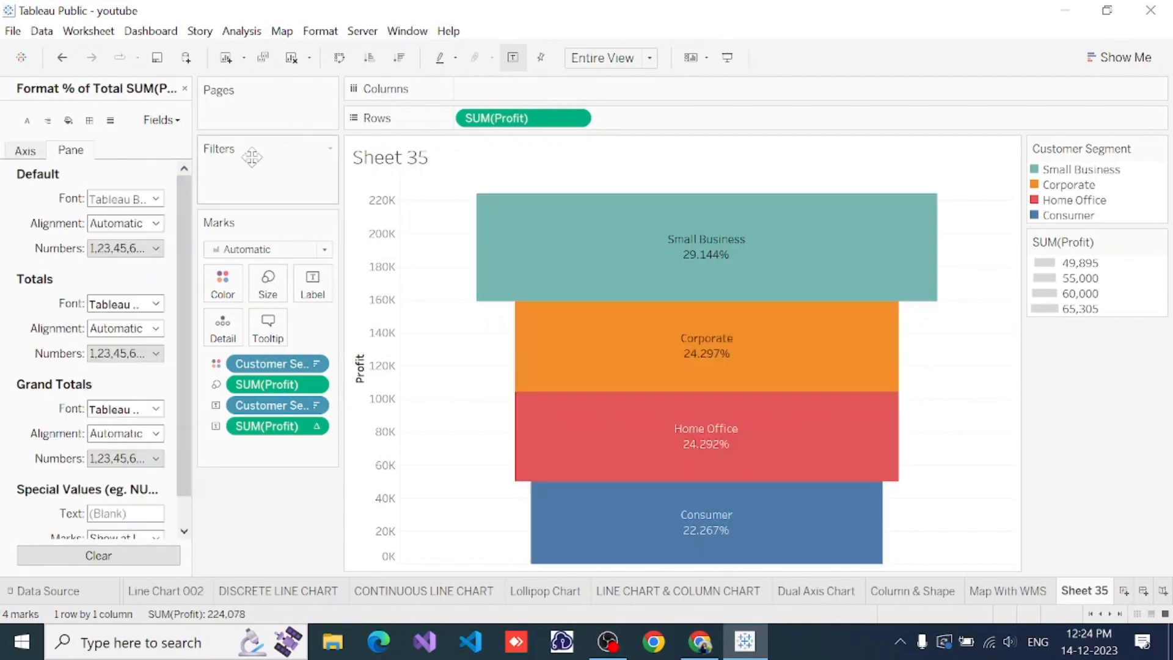
pyautogui.moveTo(602, 296)
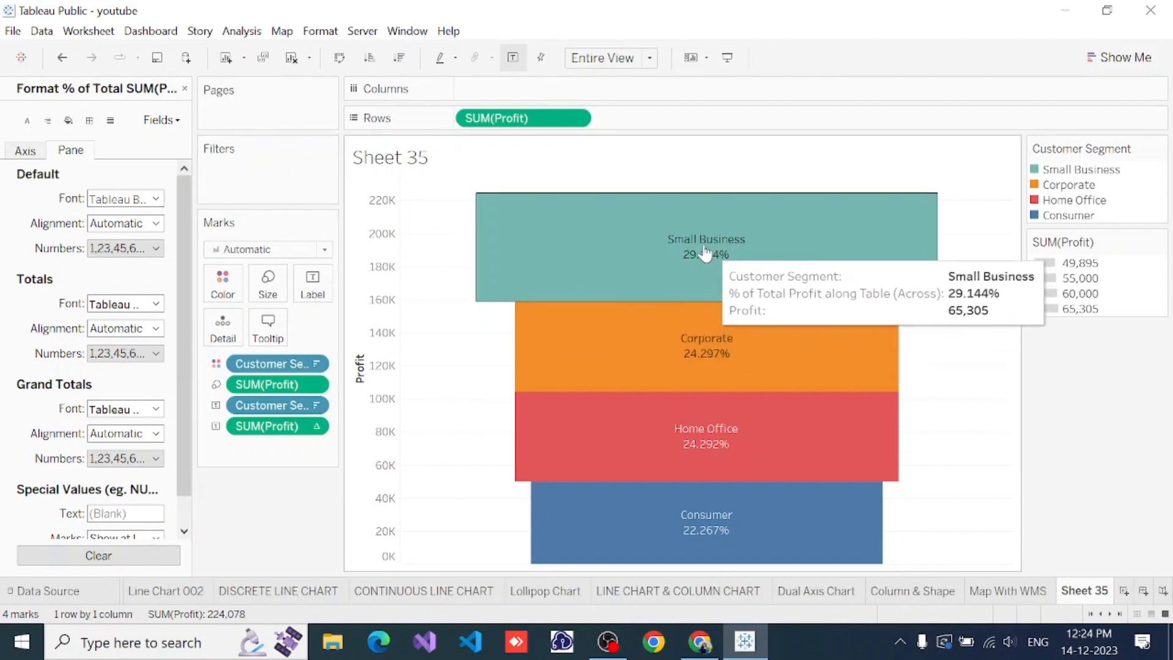
pyautogui.click(152, 250)
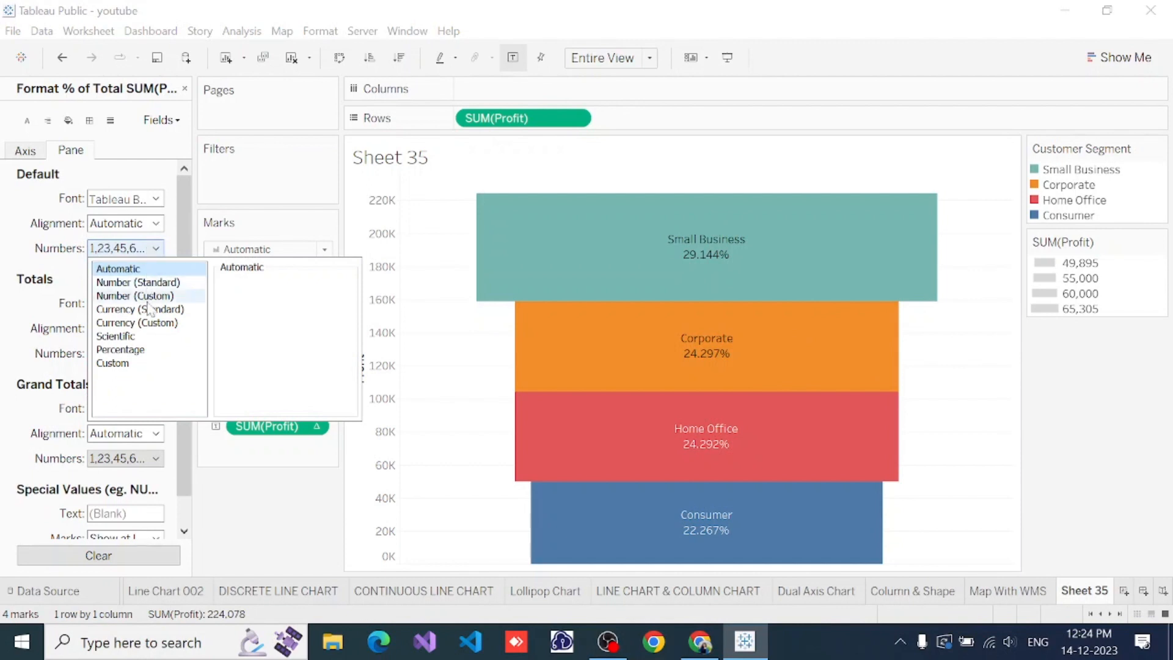
pyautogui.click(121, 350)
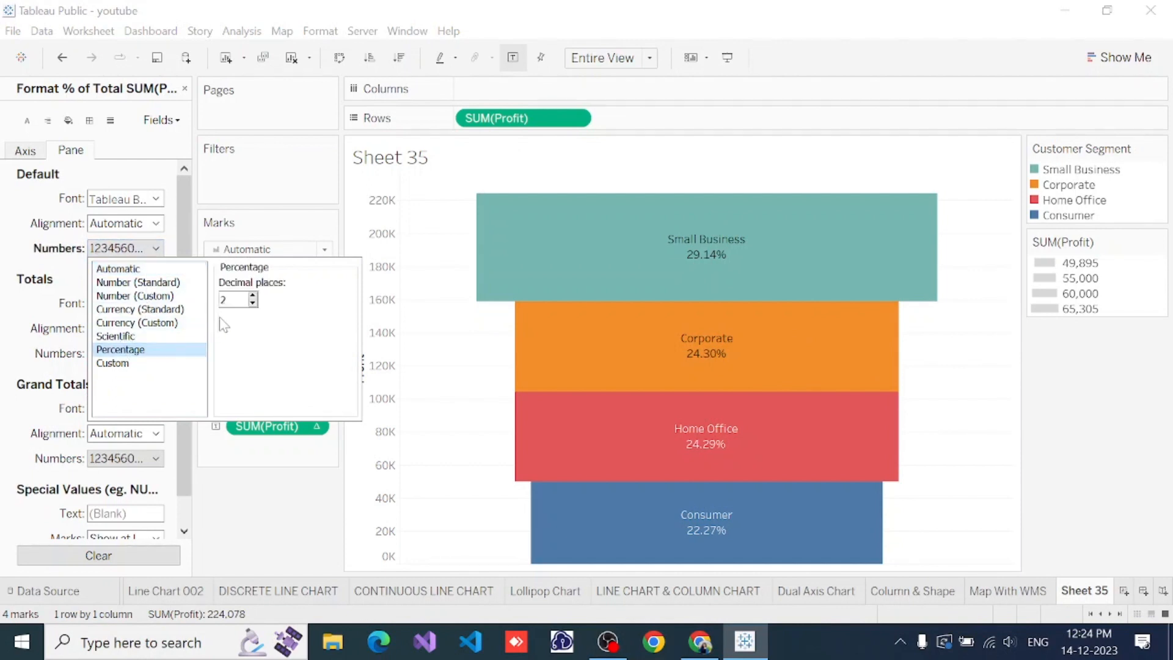
pyautogui.click(252, 304)
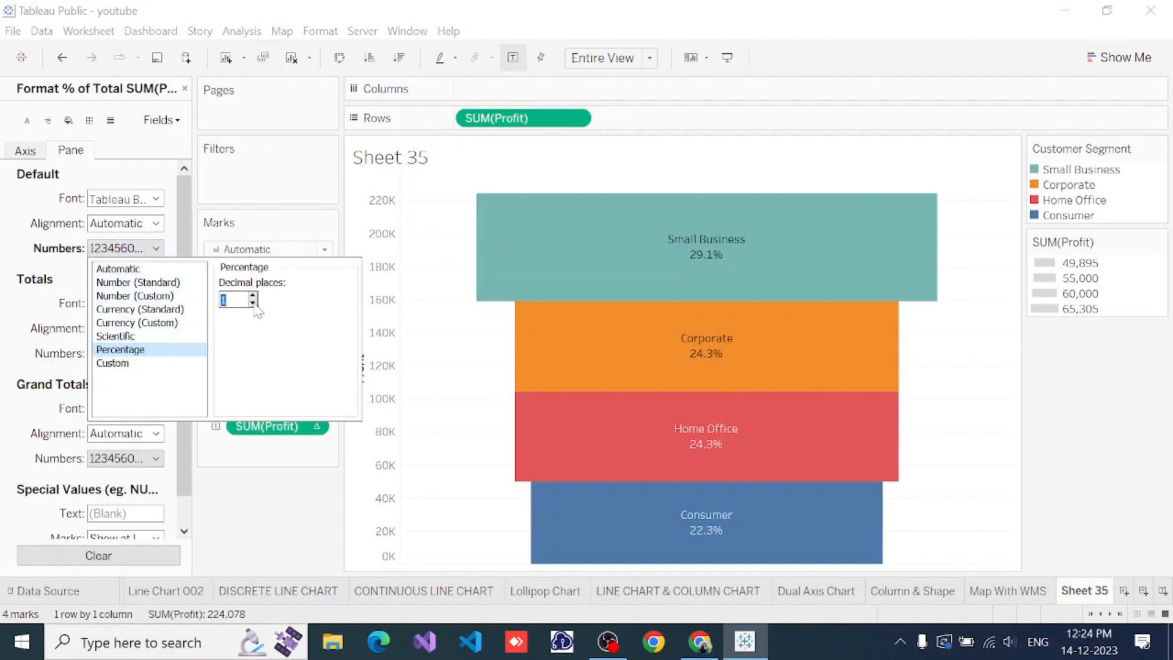
pyautogui.click(253, 303)
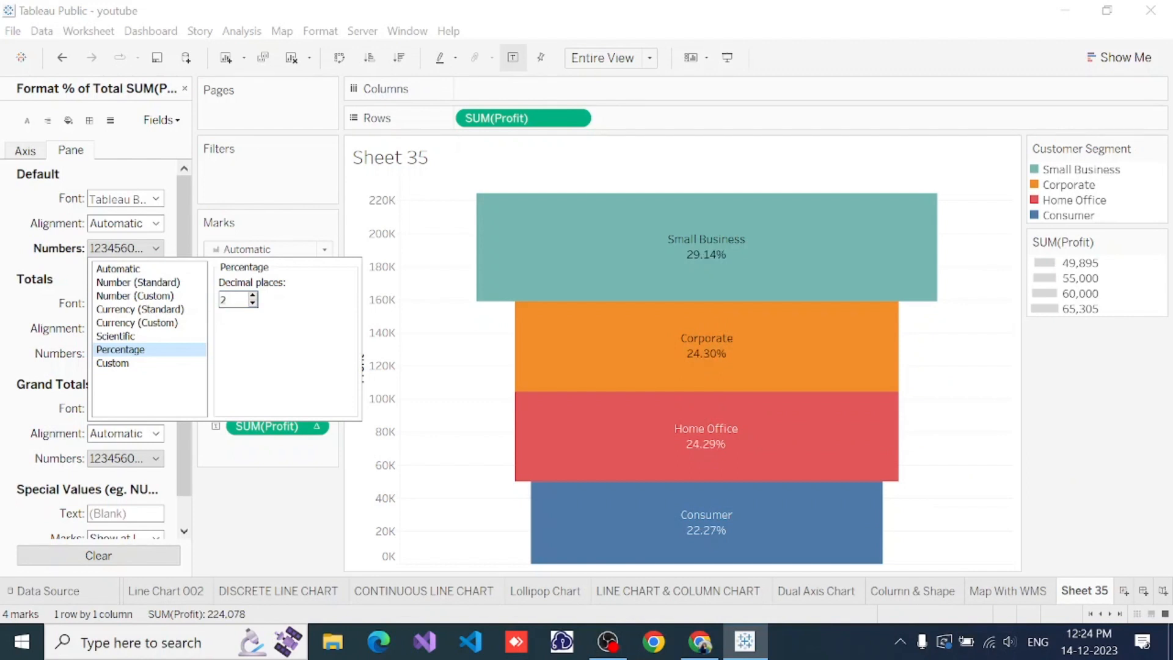
# Finish the percentage number formatting and close the formatting options for the percent-of-total profit label
pyautogui.click(254, 489)
pyautogui.moveTo(774, 362)
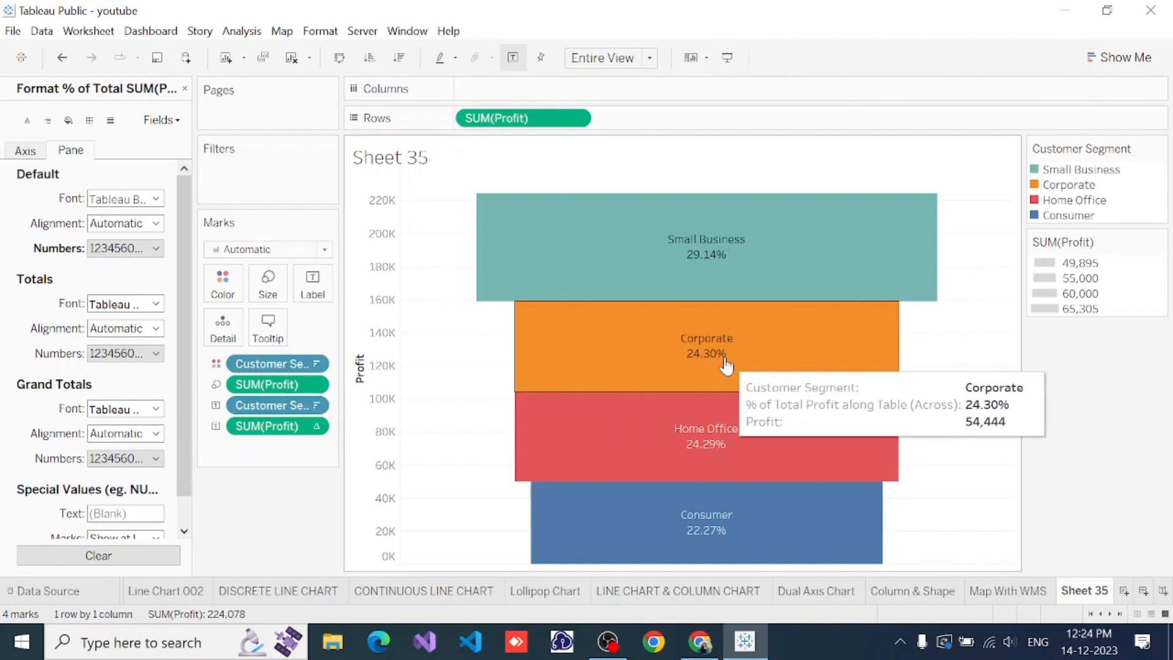
pyautogui.moveTo(701, 441)
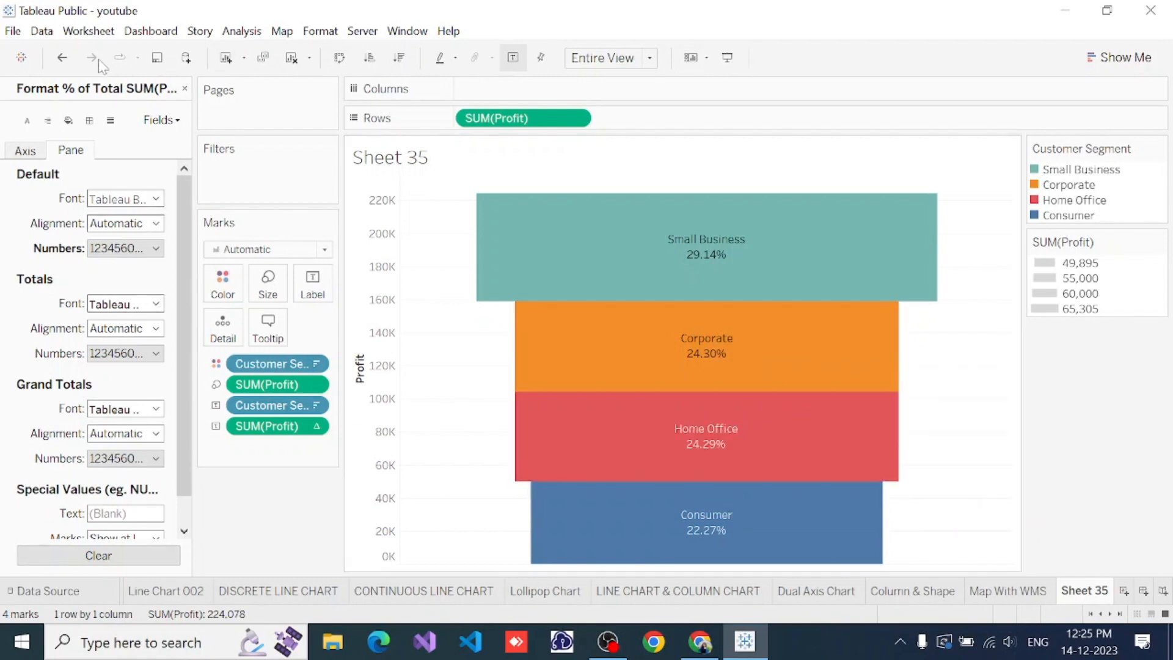
pyautogui.click(184, 89)
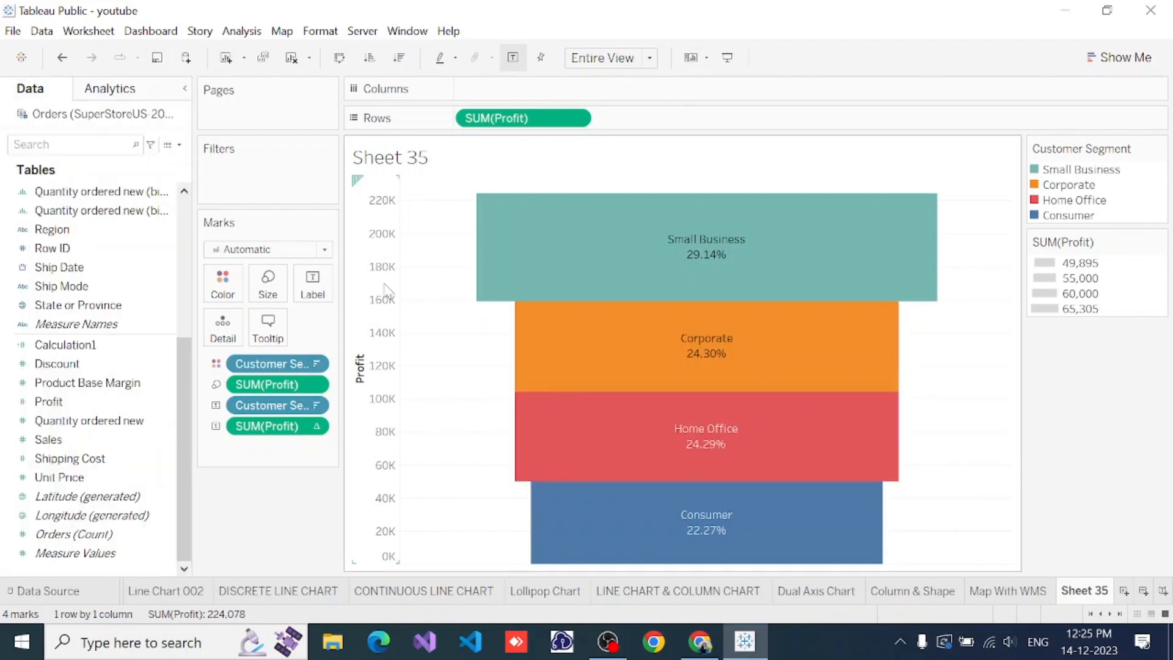
# Set the font size of the entire mark label text, both Customer Segment and % of Total SUM(Profit), to 12
pyautogui.moveTo(430, 355)
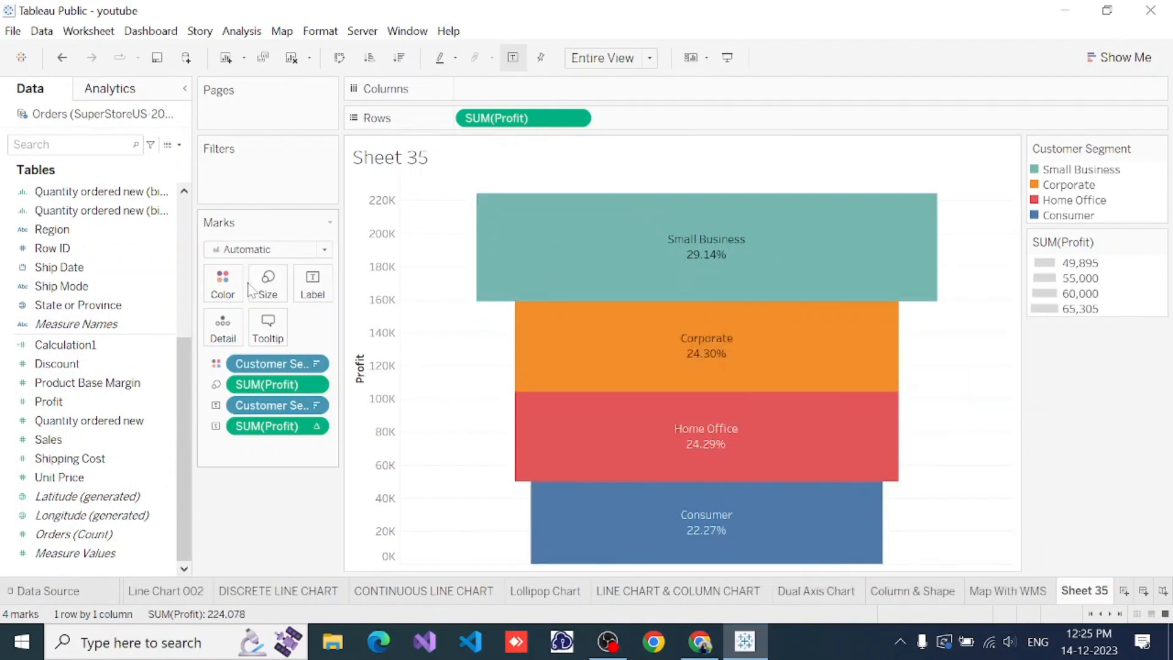
pyautogui.click(314, 290)
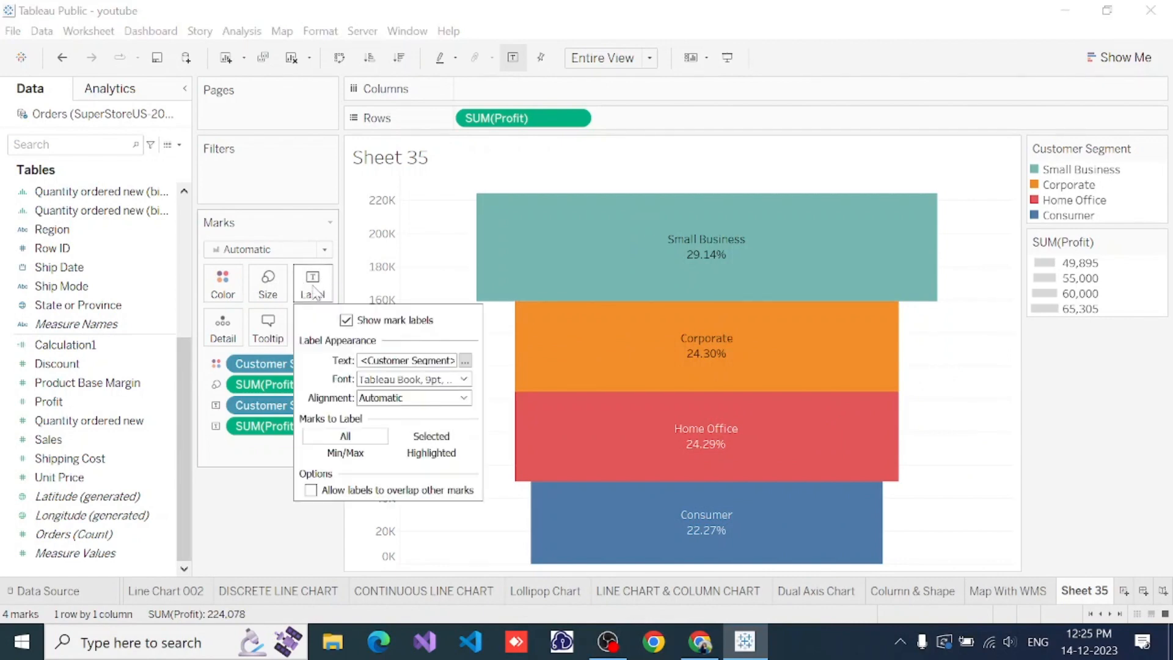
pyautogui.click(465, 361)
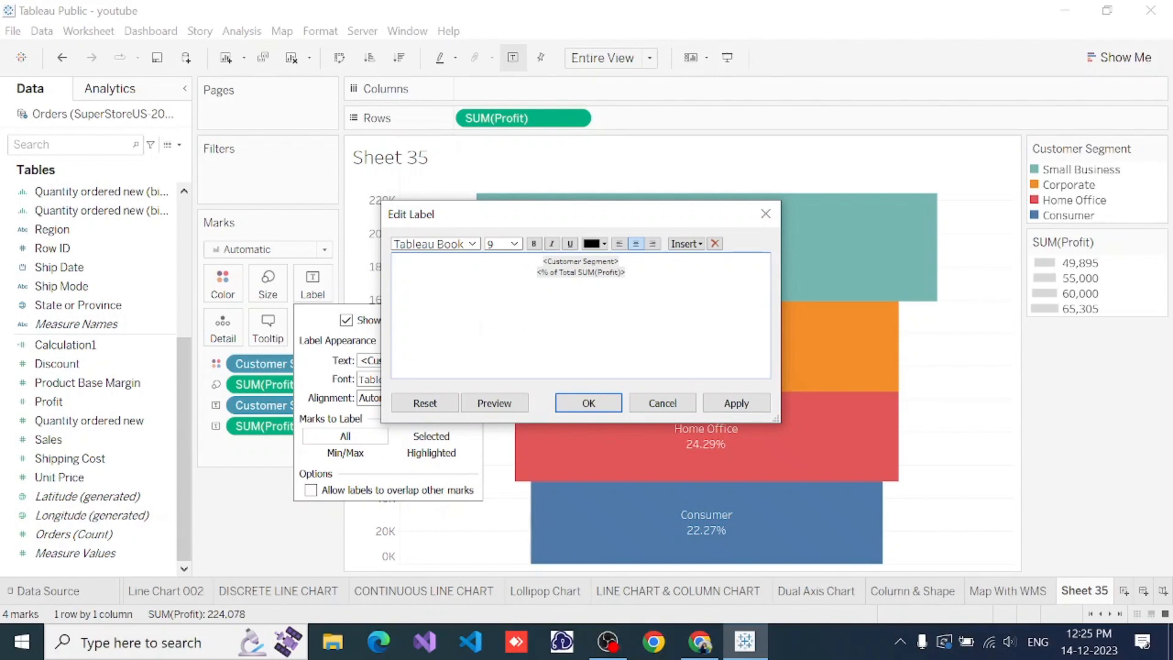
pyautogui.doubleClick(585, 272)
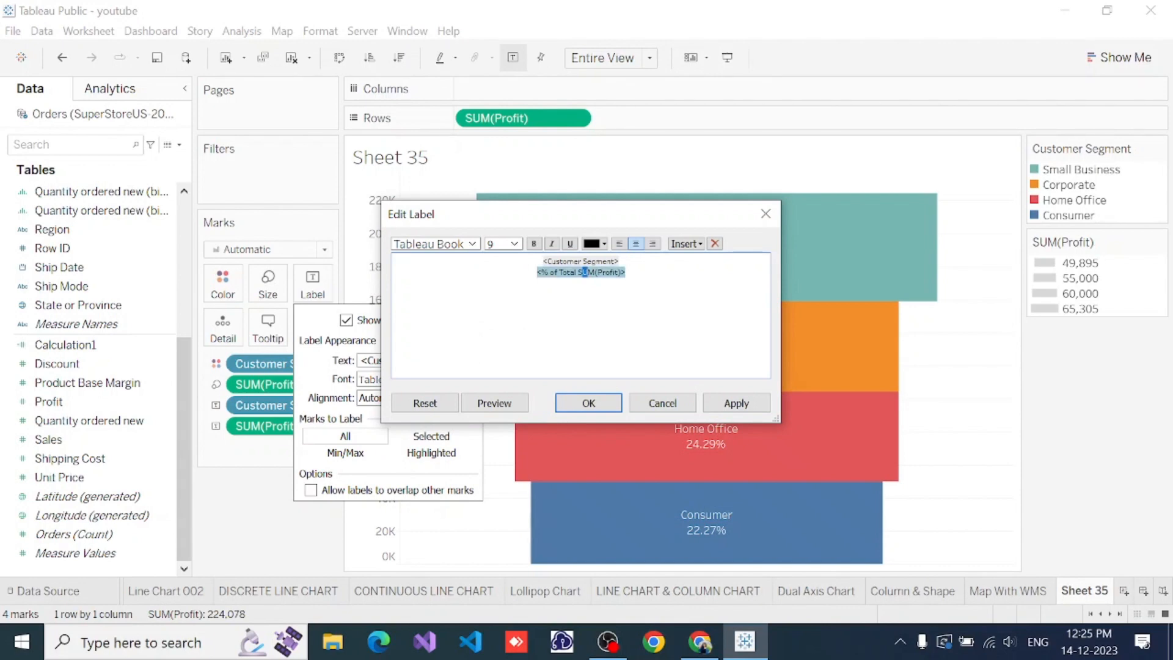
pyautogui.click(632, 273)
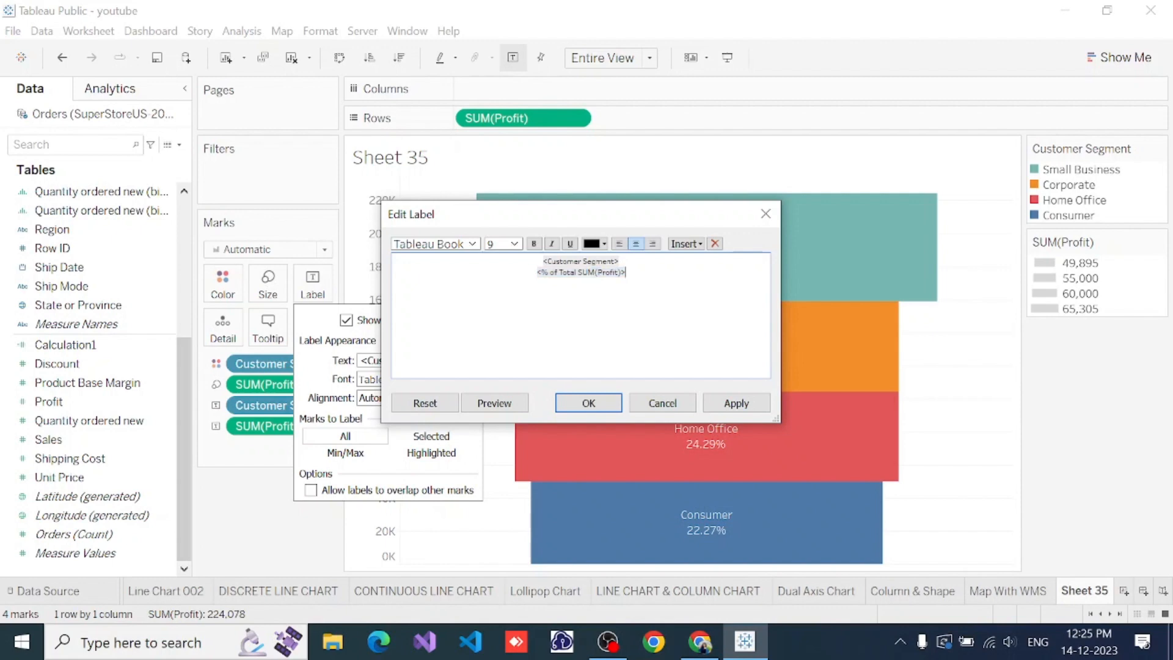
pyautogui.hotkey('ctrl', 'a')
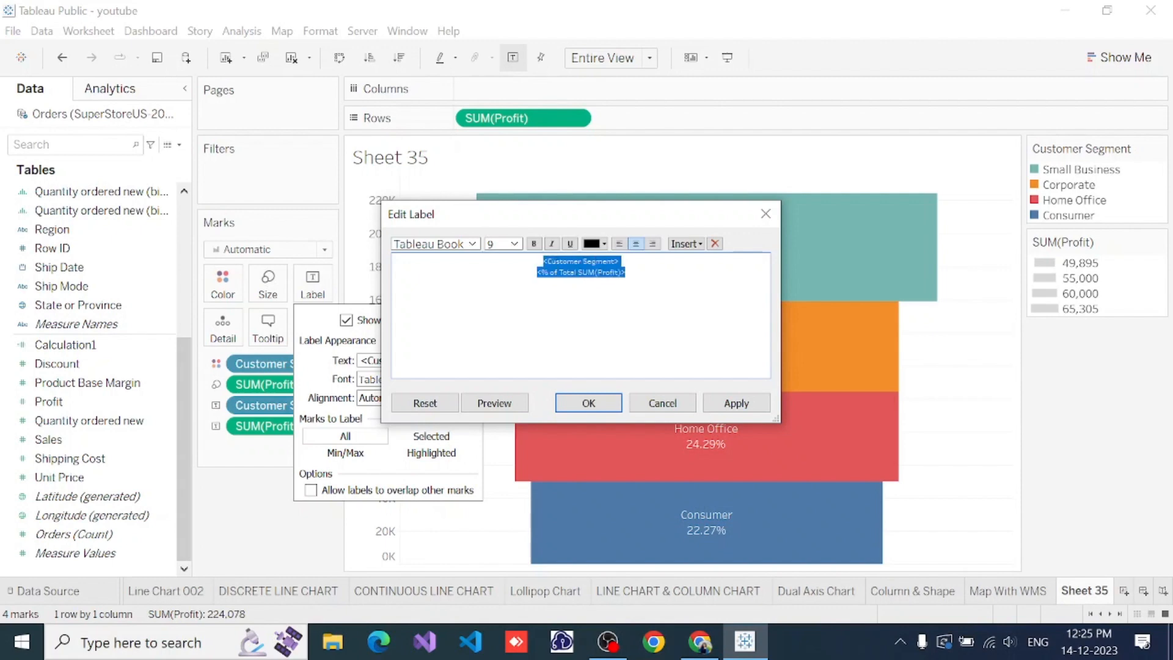
pyautogui.click(514, 244)
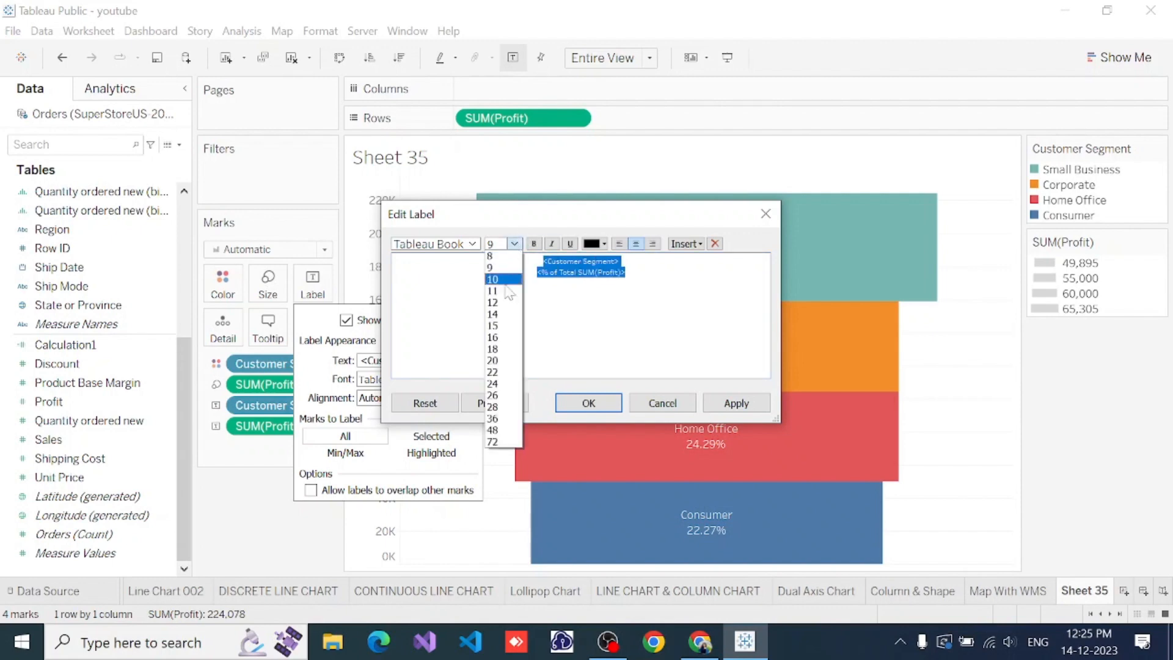
pyautogui.click(496, 309)
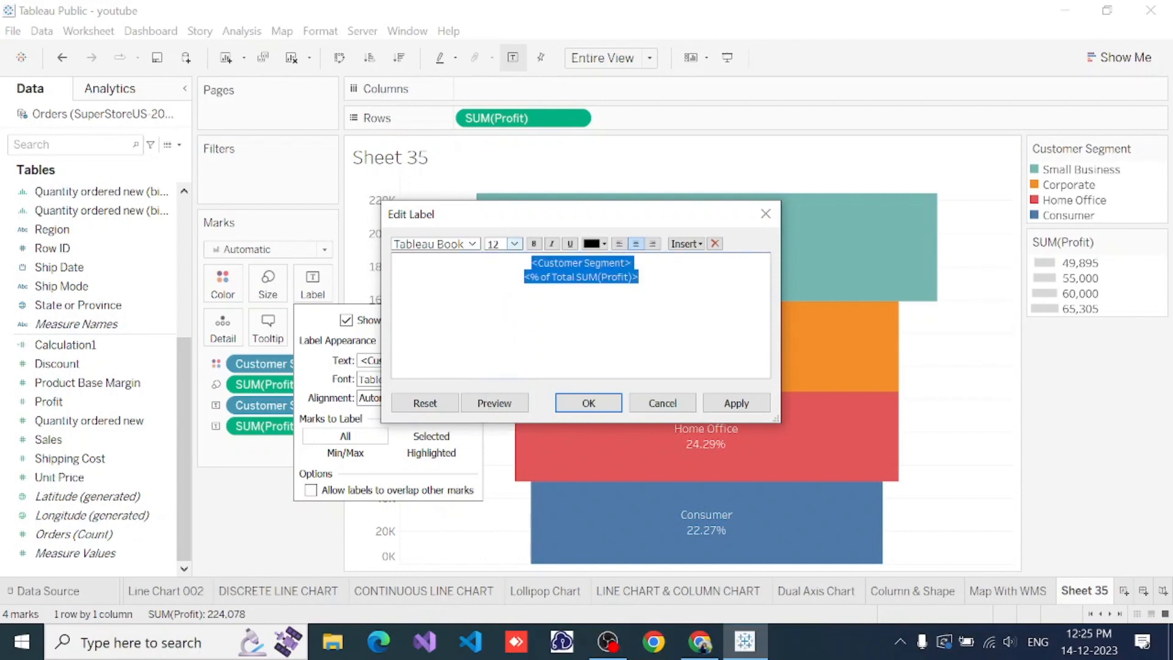
# Change the font of the whole mark label to Tableau Bold and apply the label edits
pyautogui.click(472, 244)
pyautogui.click(443, 270)
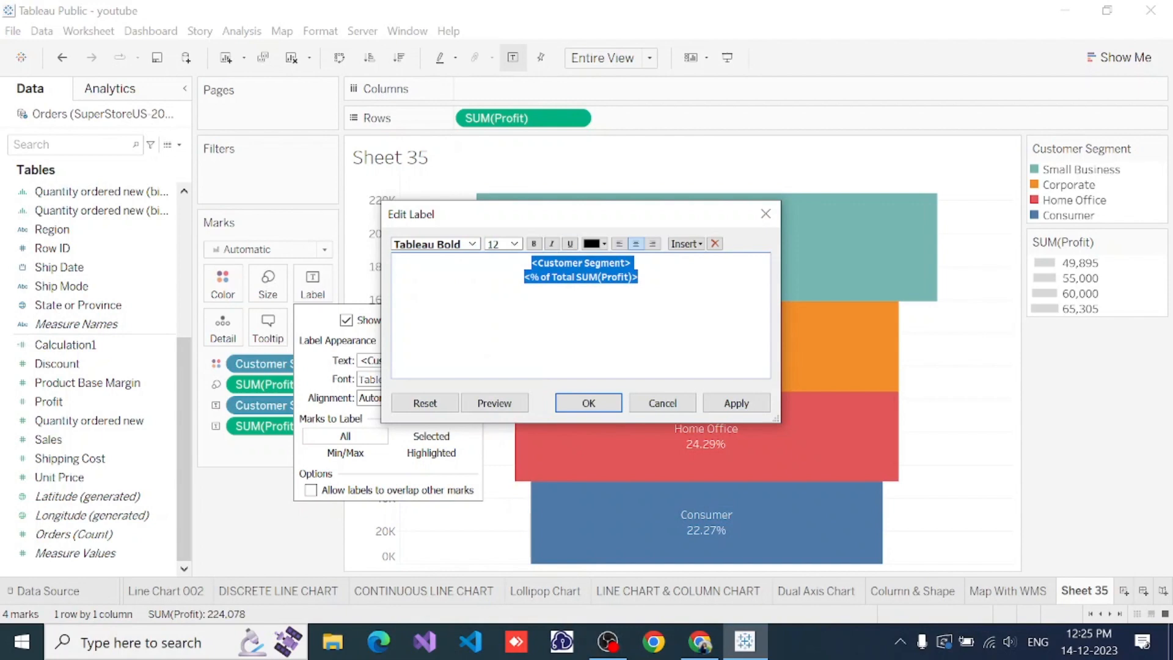
pyautogui.click(757, 403)
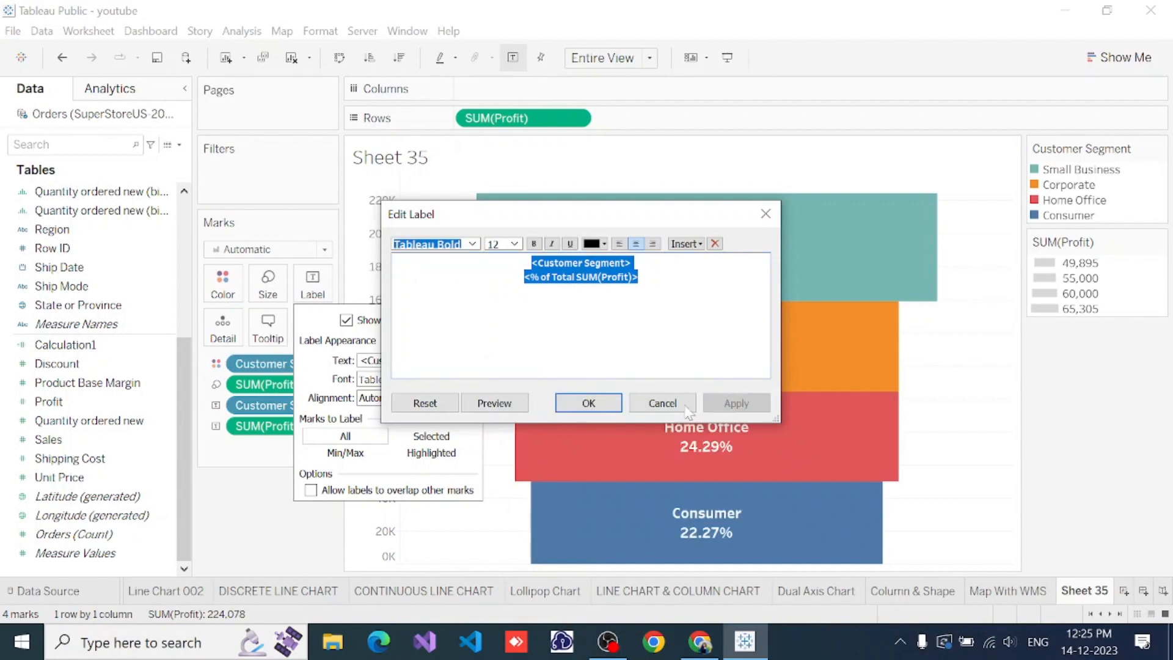
pyautogui.click(568, 404)
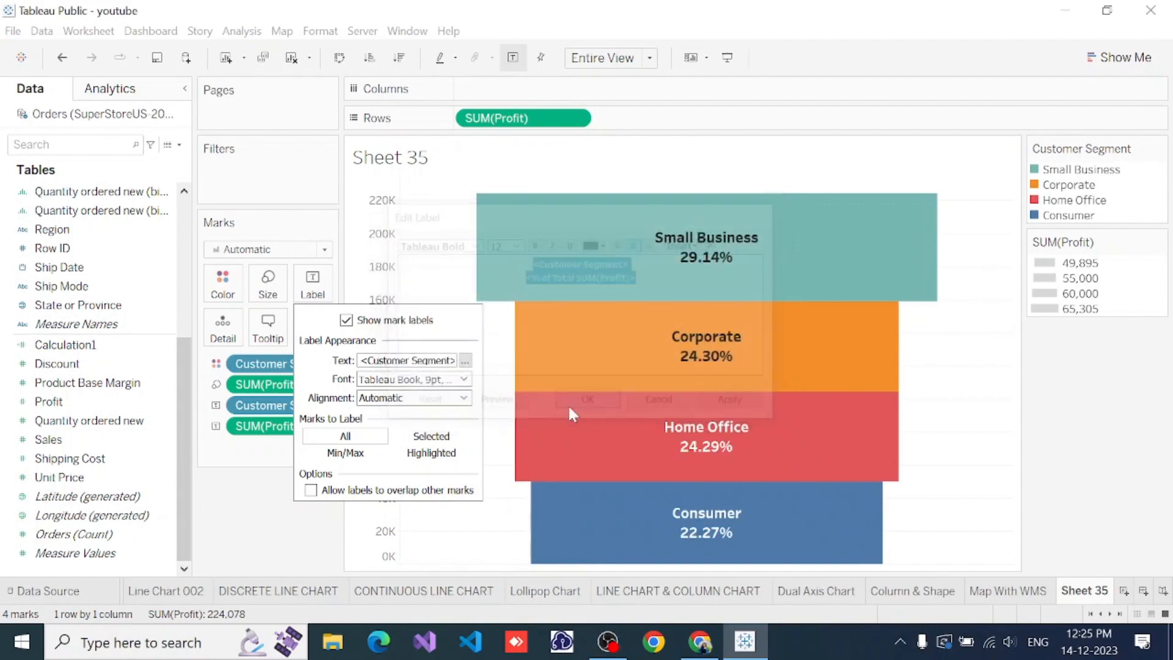
pyautogui.click(543, 174)
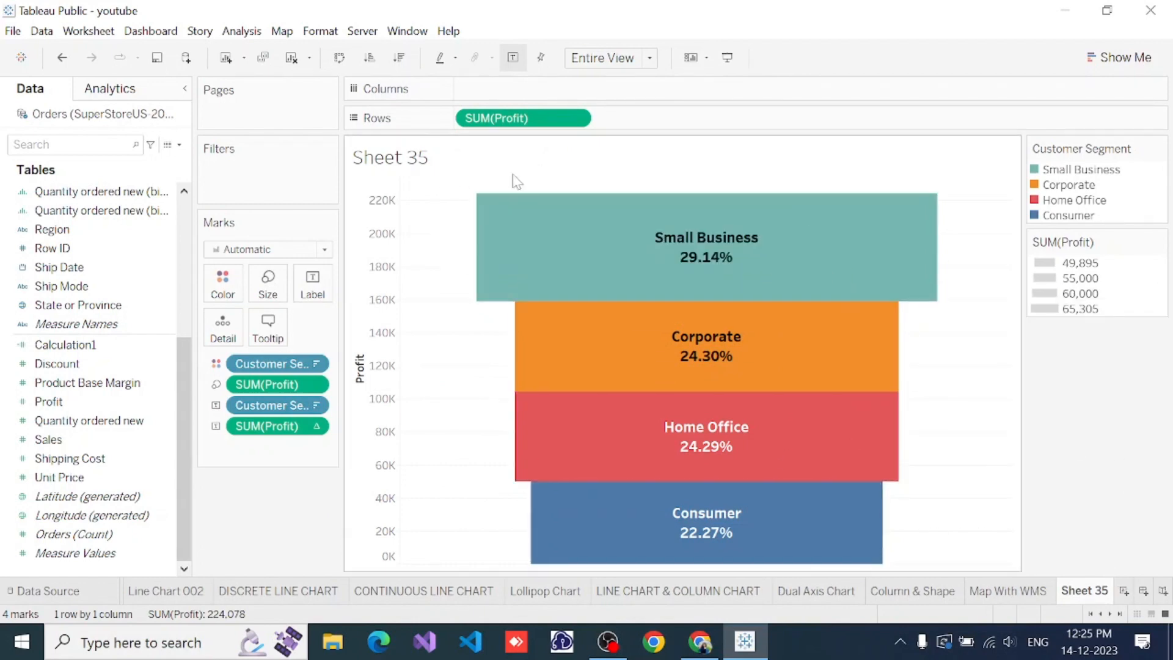
# Replace the sheet name placeholder in the chart title with the text "Funnel Chart"
pyautogui.moveTo(746, 341)
pyautogui.doubleClick(446, 163)
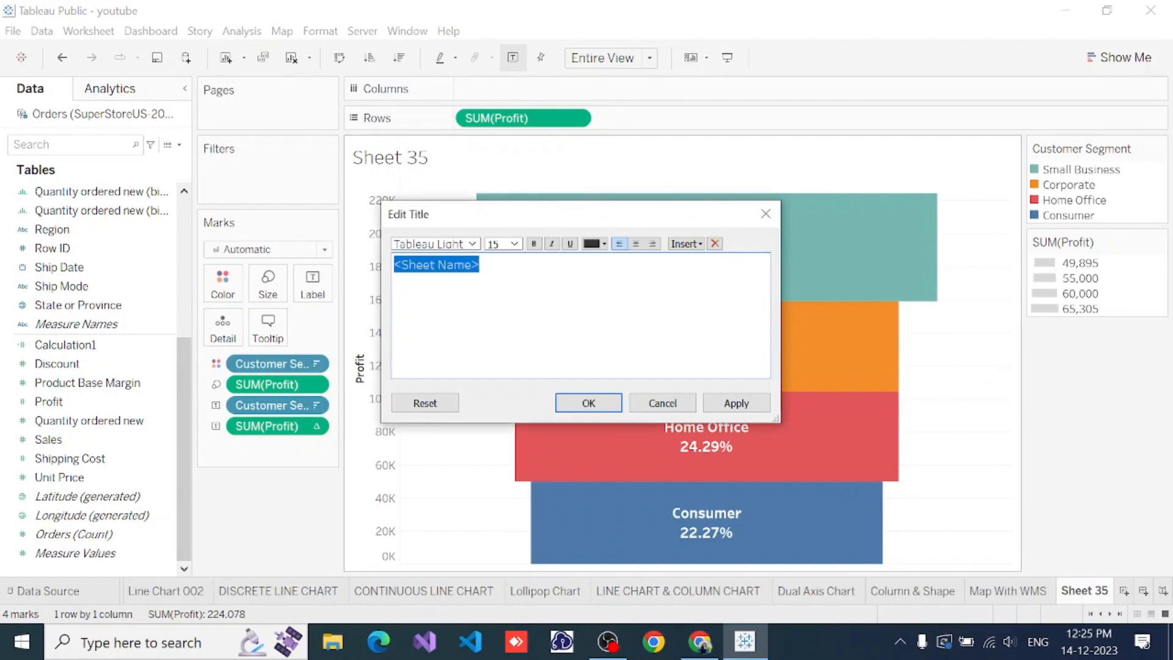
pyautogui.press('BackSpace')
pyautogui.write('Funne')
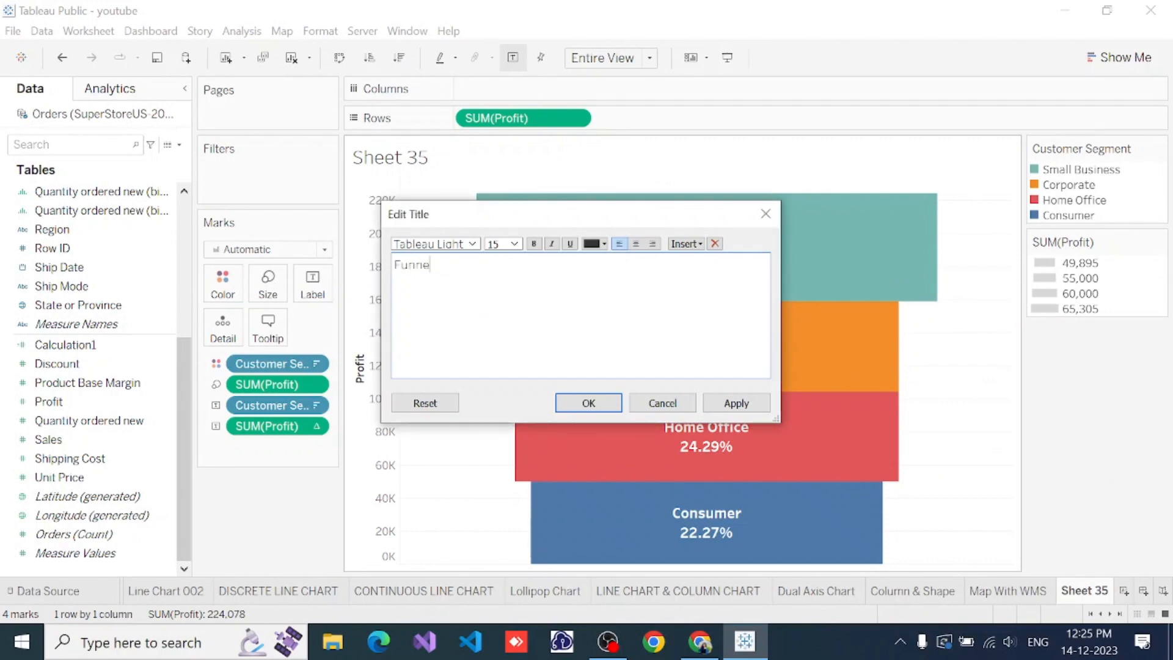
pyautogui.write('l Chart')
# Make the "Funnel Chart" title text bold and red, and apply the title edits
pyautogui.hotkey('ctrl', 'shift', 'Left')
pyautogui.hotkey('ctrl', 'shift', 'Left')
pyautogui.click(534, 244)
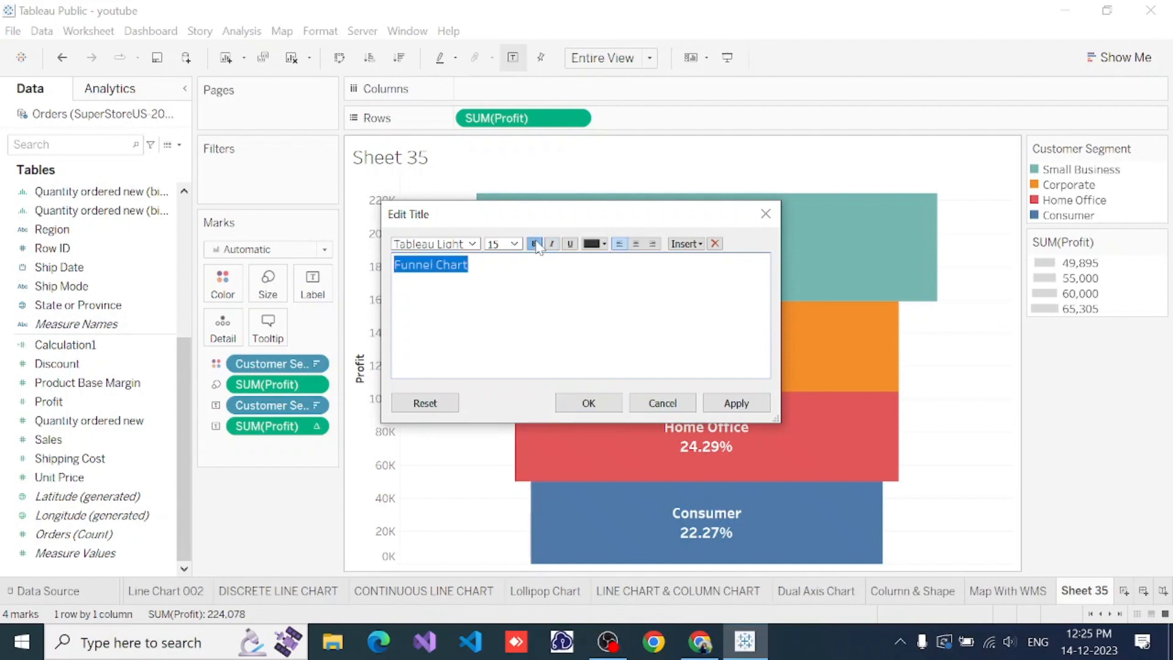
pyautogui.click(604, 244)
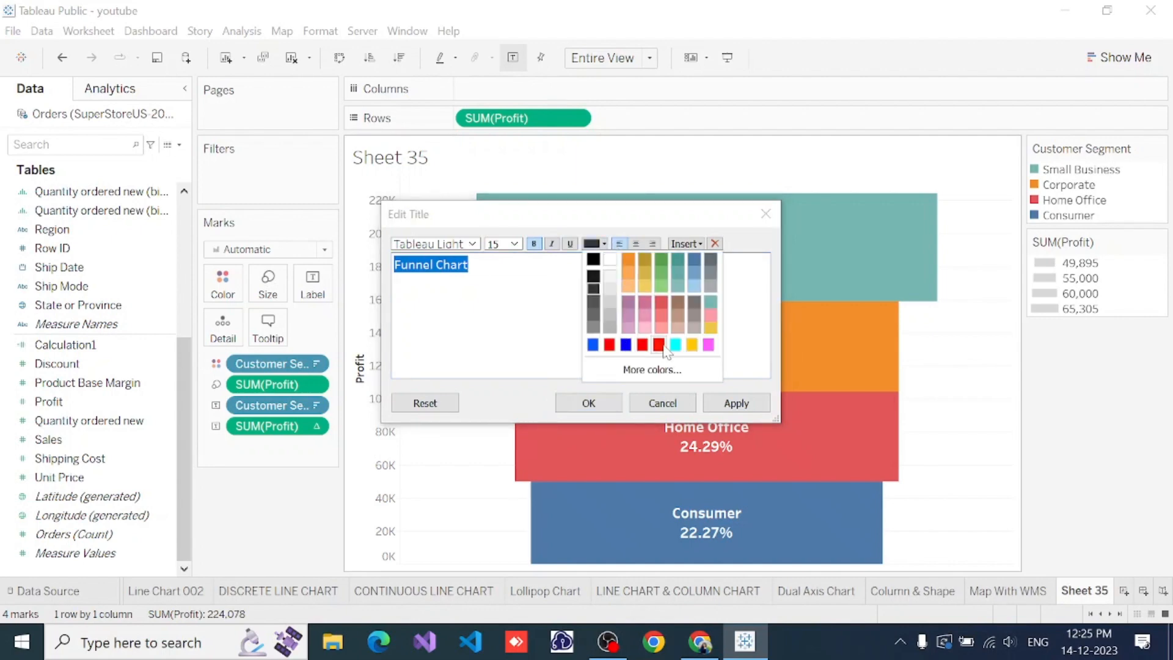
pyautogui.click(659, 345)
pyautogui.click(736, 404)
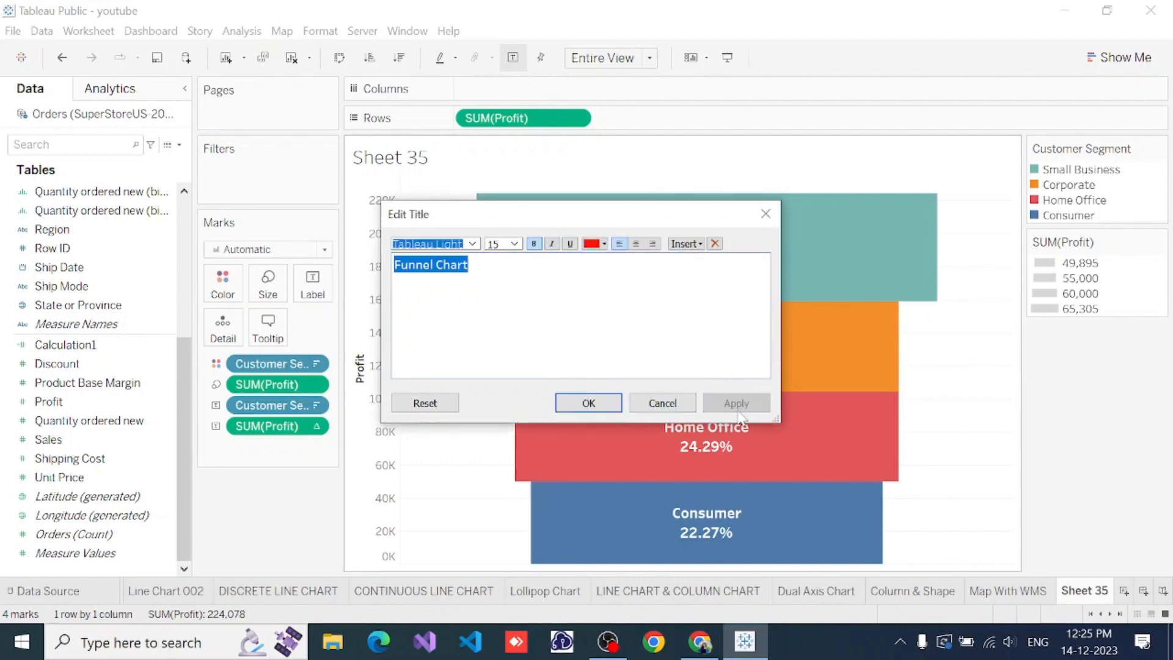
pyautogui.click(588, 403)
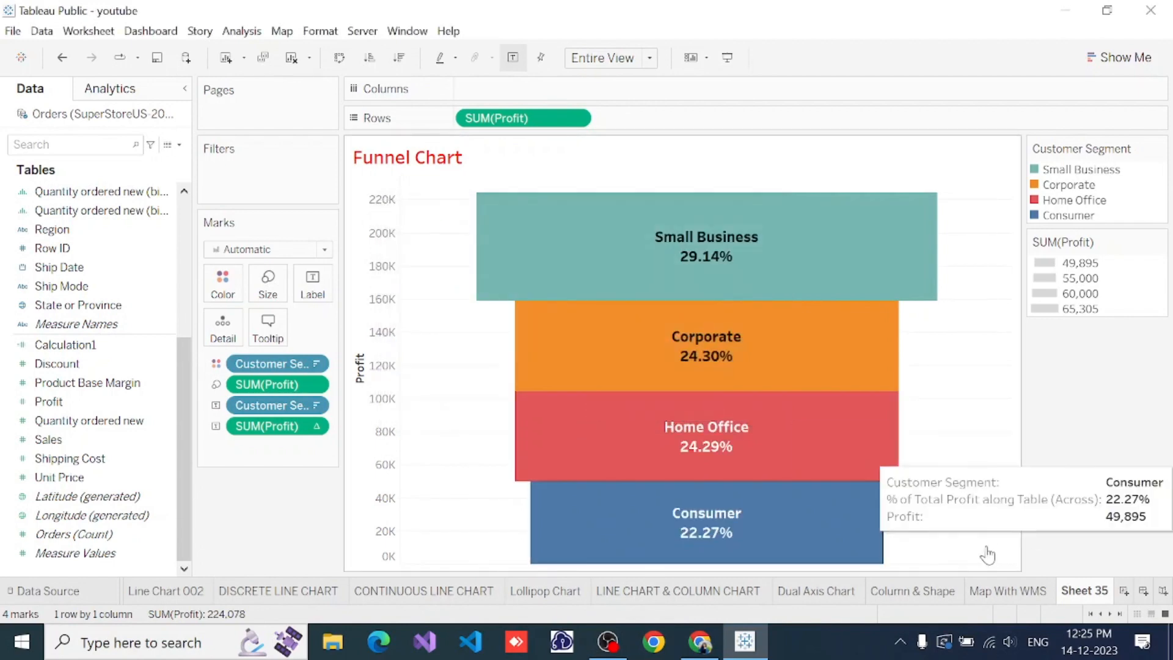
# Rename the Sheet 35 worksheet as "Funnel Chart"
pyautogui.doubleClick(1082, 590)
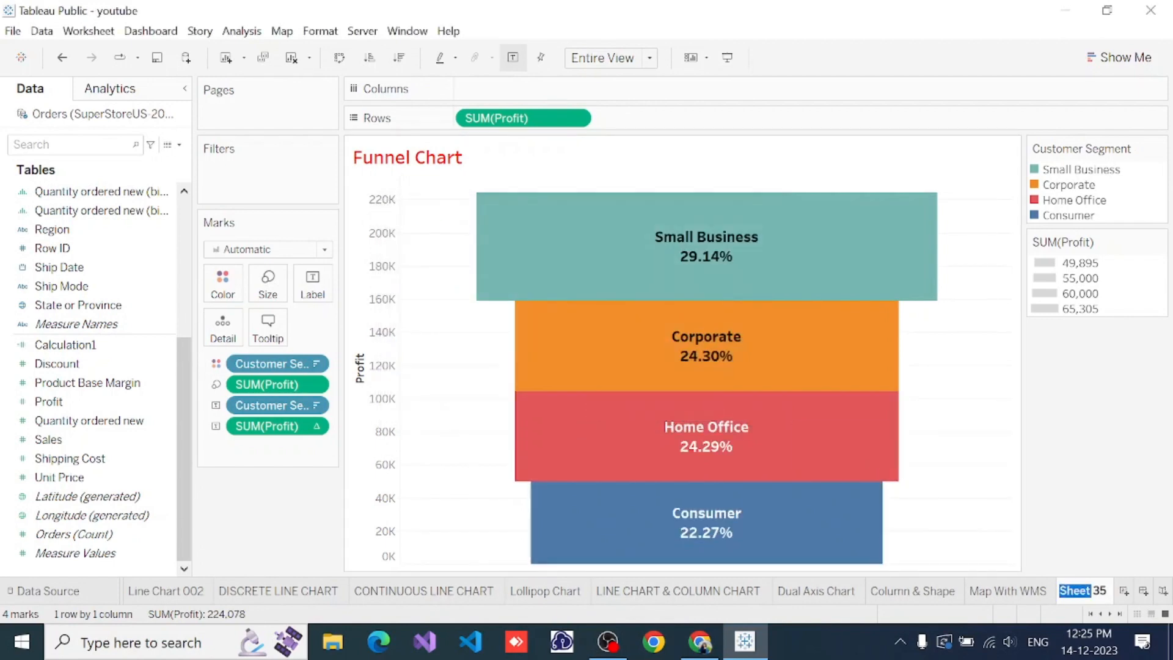
pyautogui.press('BackSpace')
pyautogui.write('Funnel c')
pyautogui.press('BackSpace')
pyautogui.write('Char')
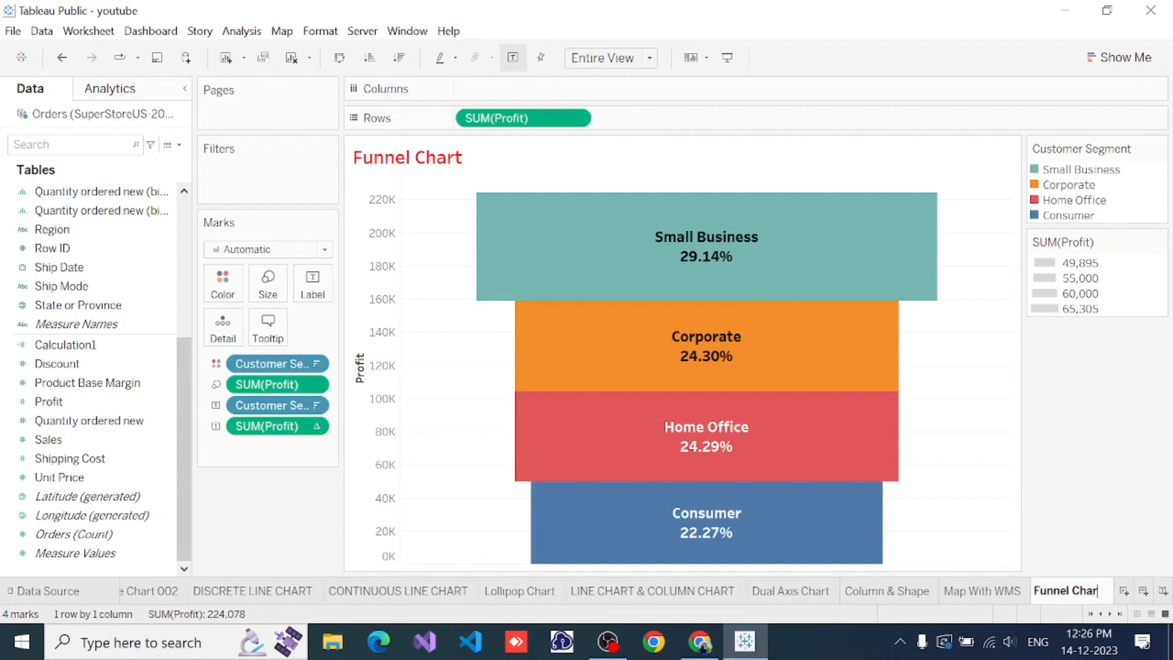
pyautogui.write('t')
pyautogui.press('Return')
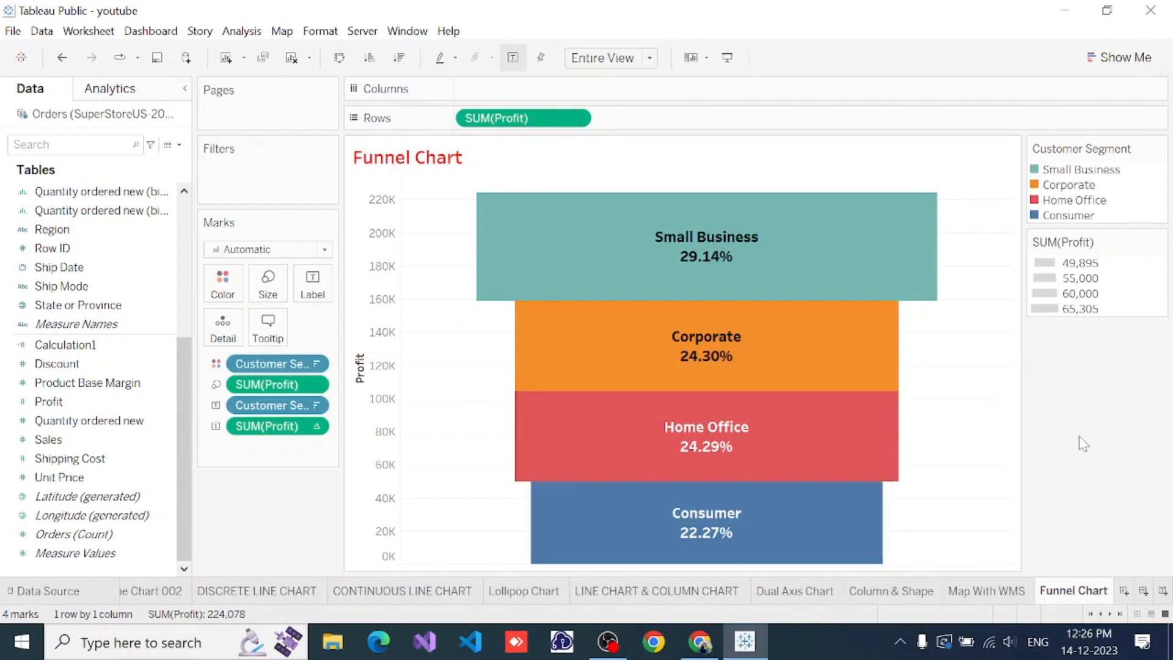